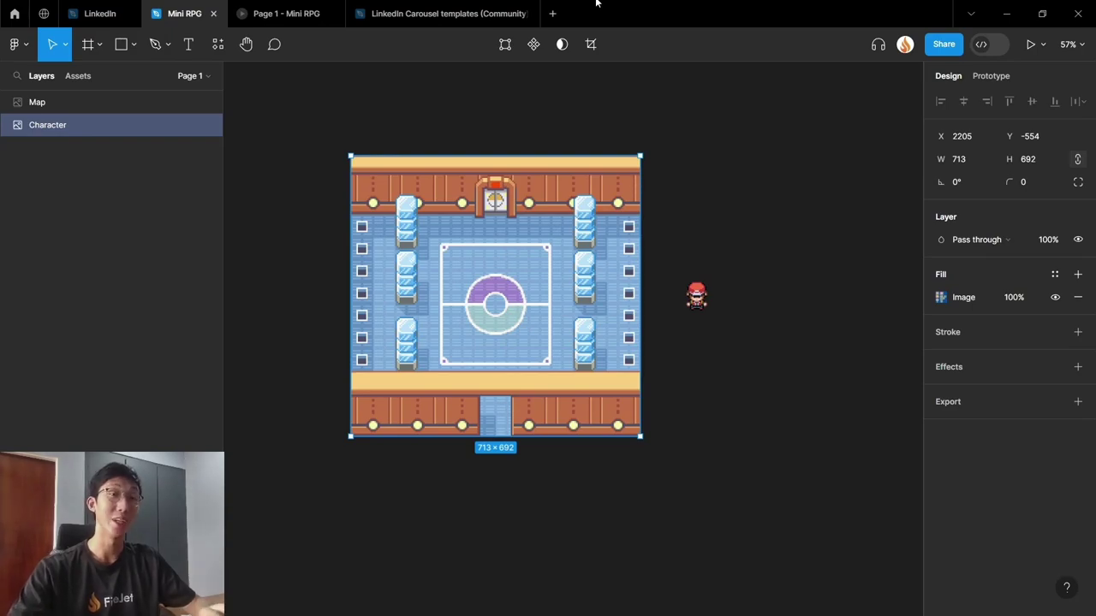
- Scroll the canvas right to bring the gym map area into view
scroll(685, 343, right, 1)
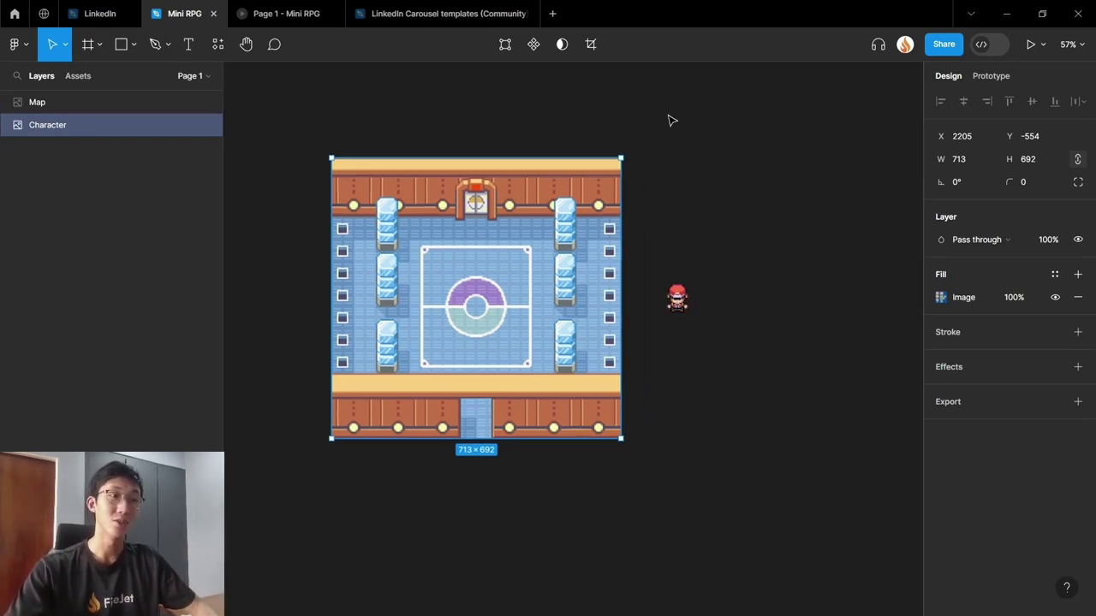
- Deselect everything, open Local variables and create a number variable named playerX
click(773, 172)
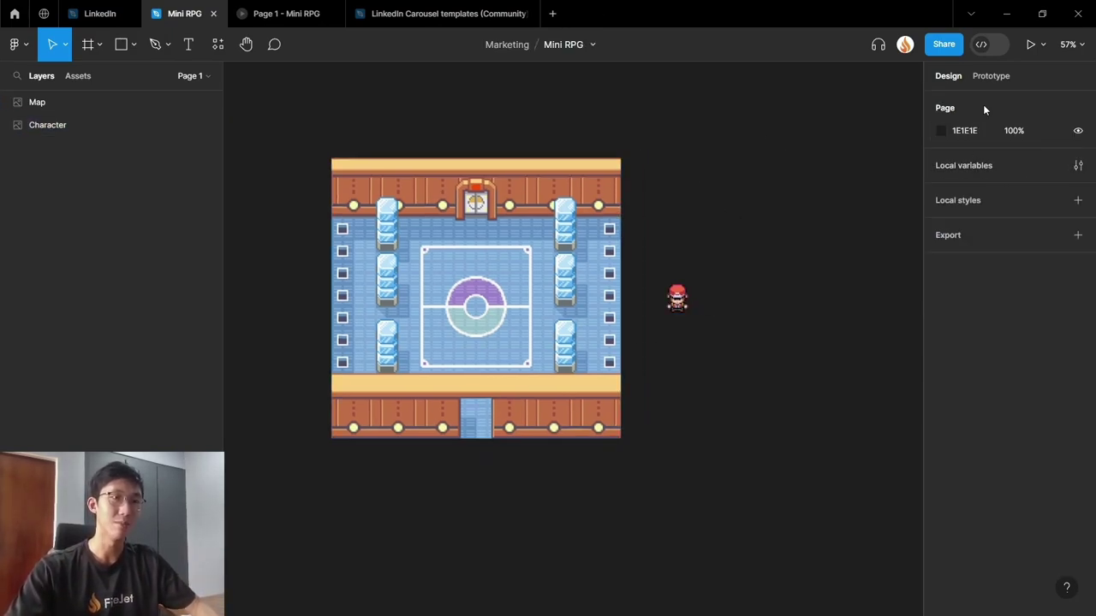
click(956, 165)
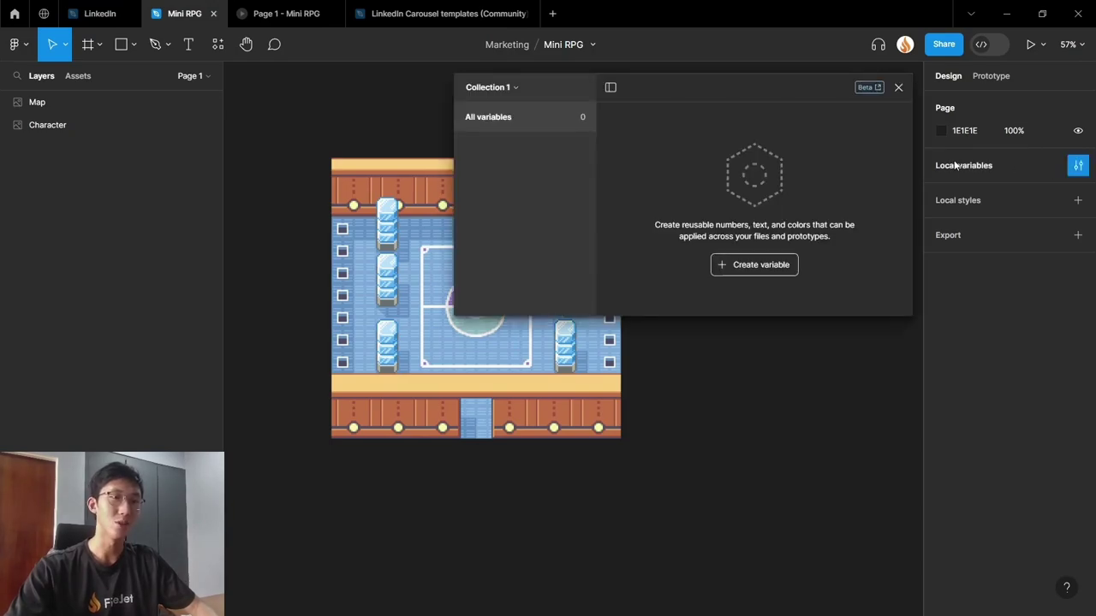
click(749, 263)
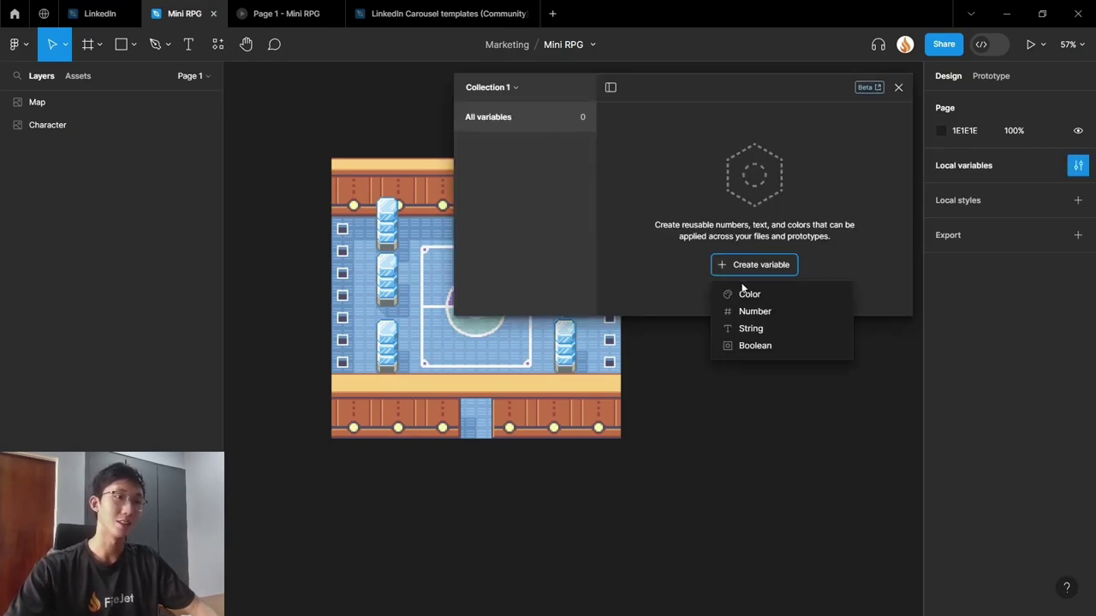
click(746, 312)
text(pla)
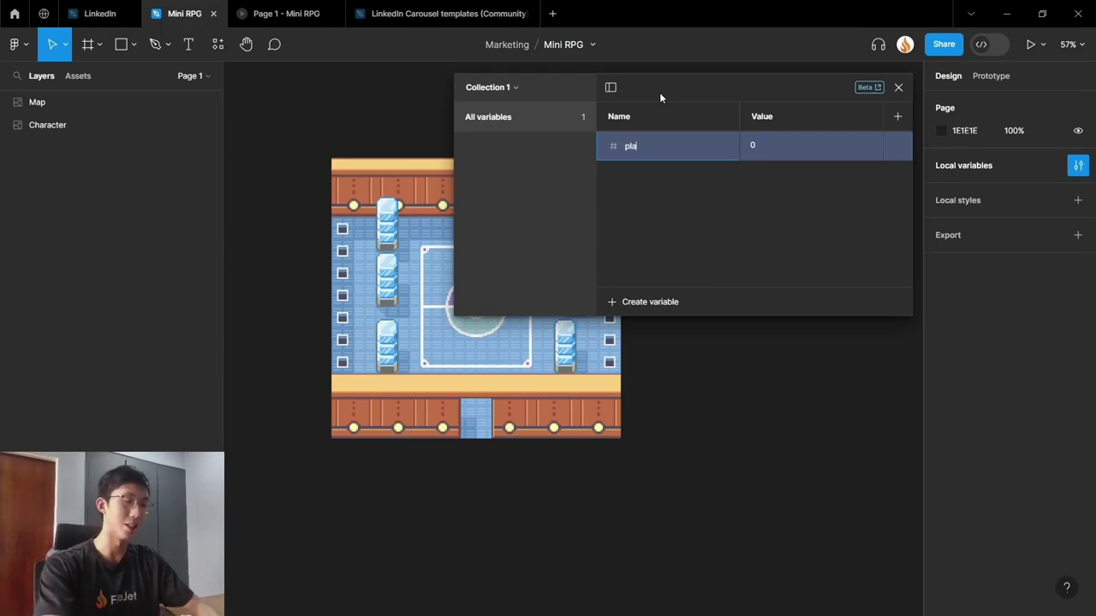
text(yerX)
key(Return)
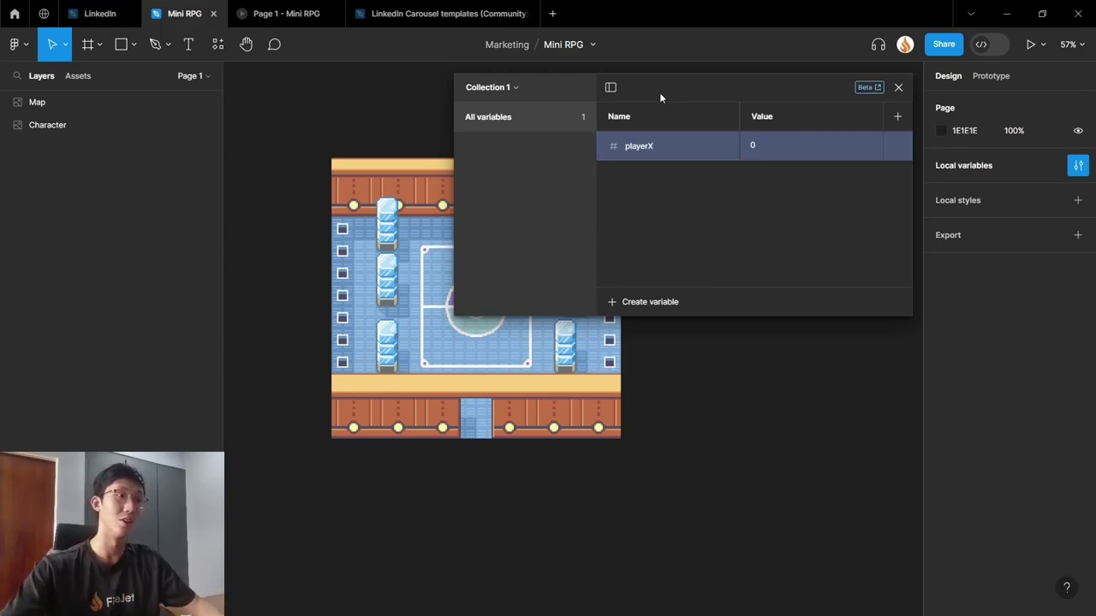
- Add a second number variable named playerY
click(666, 301)
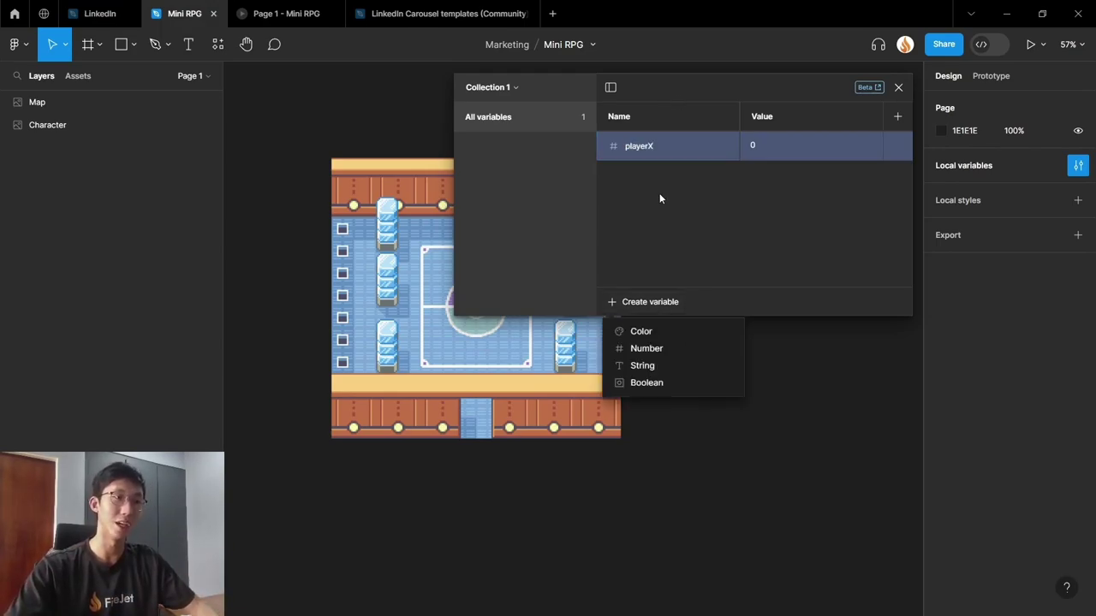
click(648, 348)
text(player)
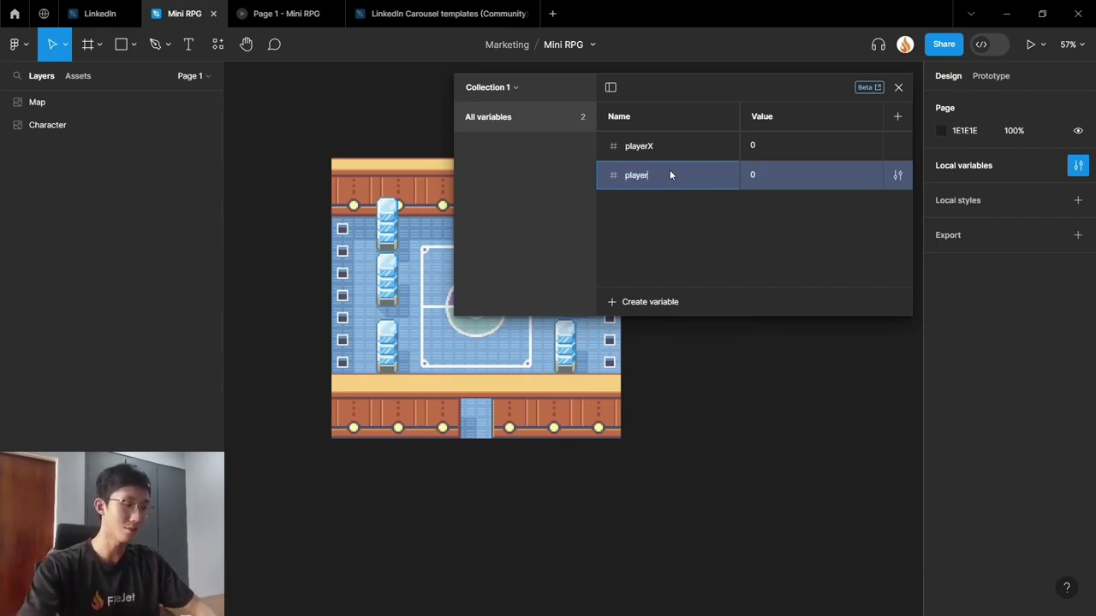
text(Y)
key(Return)
- Add a third number variable named movementSpeed, correcting a typo in the name
click(644, 304)
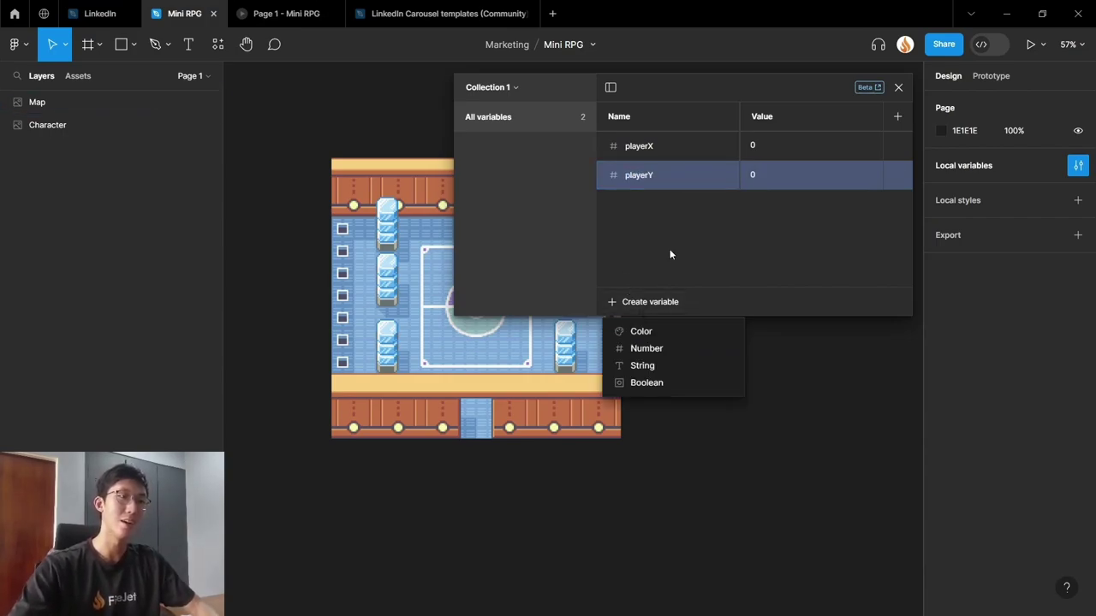
click(672, 347)
text(mopve)
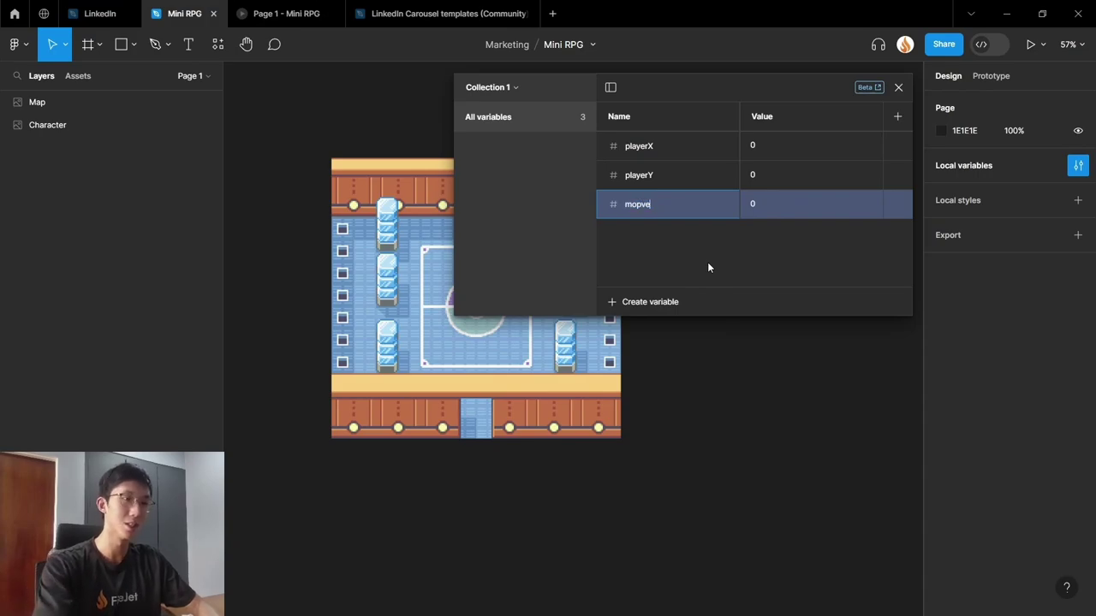
key(BackSpace)
key(BackSpace)
key(BackSpace)
text(vementSpeed)
key(Return)
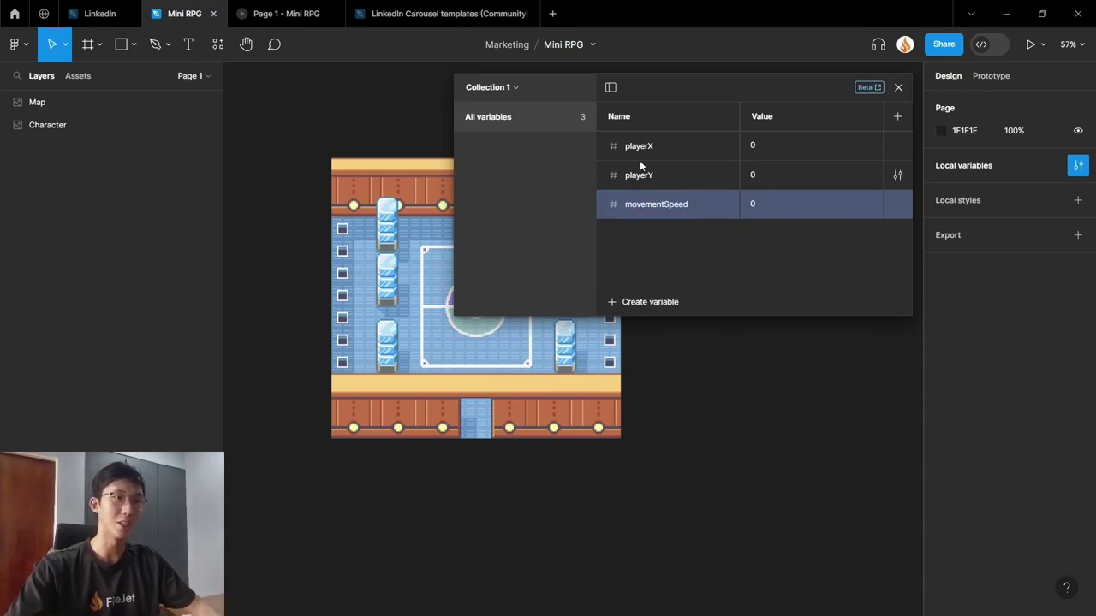
- Close the variables panel and nudge the character sprite and gym map slightly right
click(898, 87)
drag(675, 294, 724, 273)
mouse_move(438, 264)
mouse_down()
mouse_move(489, 302)
mouse_move(456, 257)
mouse_up()
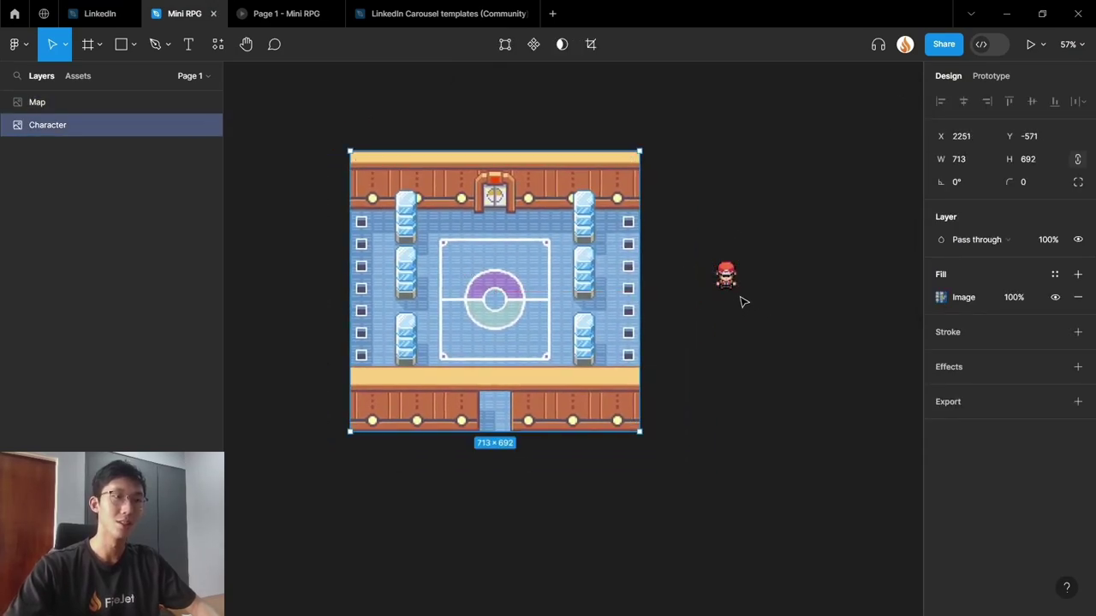
click(724, 274)
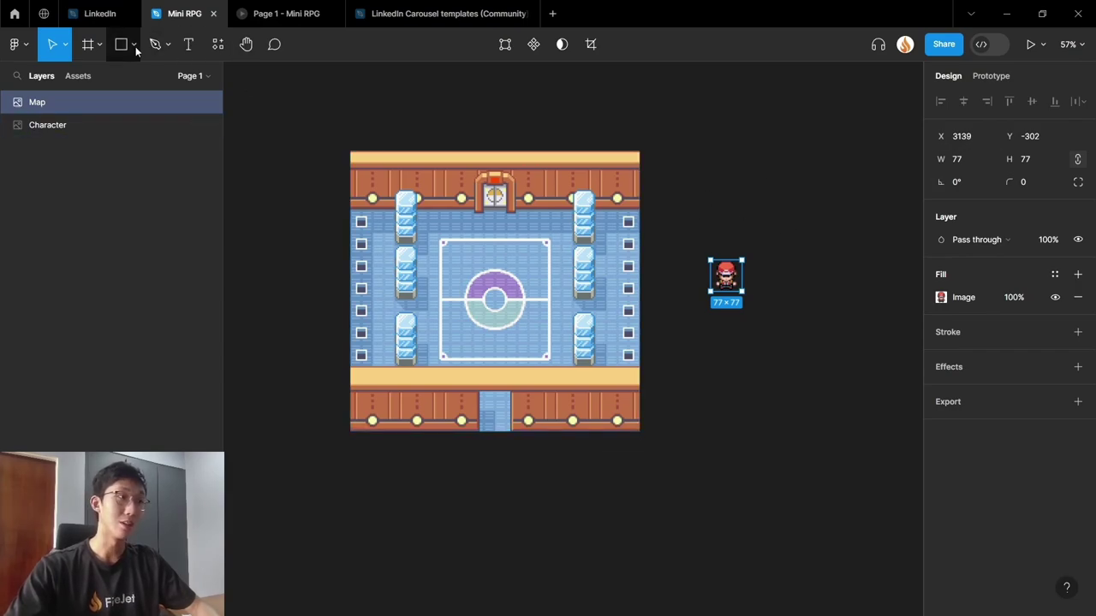
- Draw Frame 1 below the gym map and drag the character sprite into it
click(90, 47)
drag(461, 473, 657, 583)
scroll(685, 419, down, 5)
scroll(684, 420, right, 3)
drag(634, 137, 508, 387)
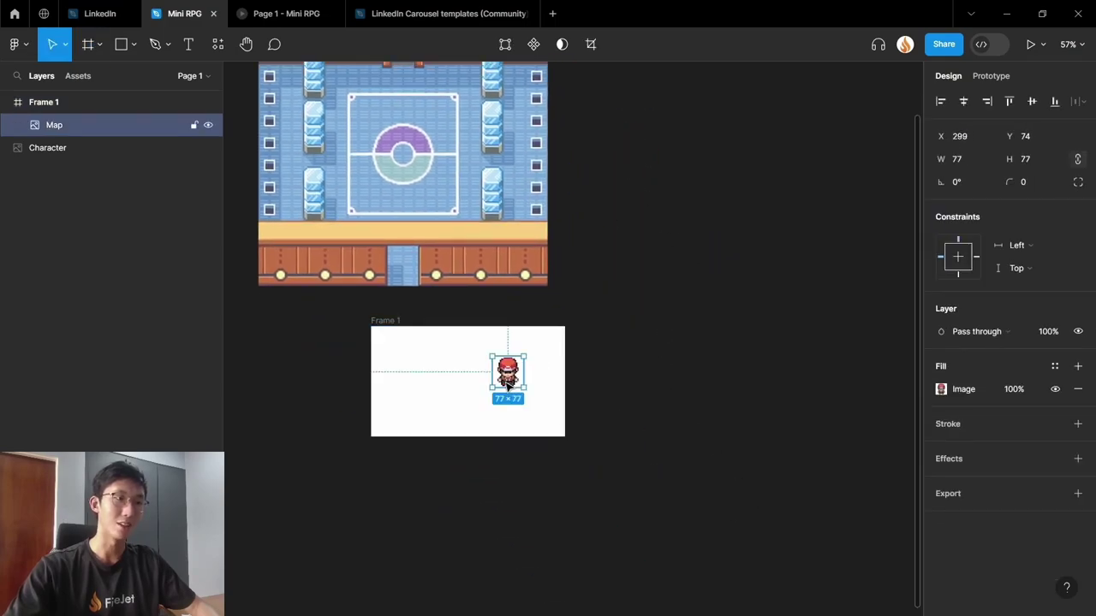
- Give Frame 1 auto layout aligned bottom-right and resize it to 856×290
click(384, 322)
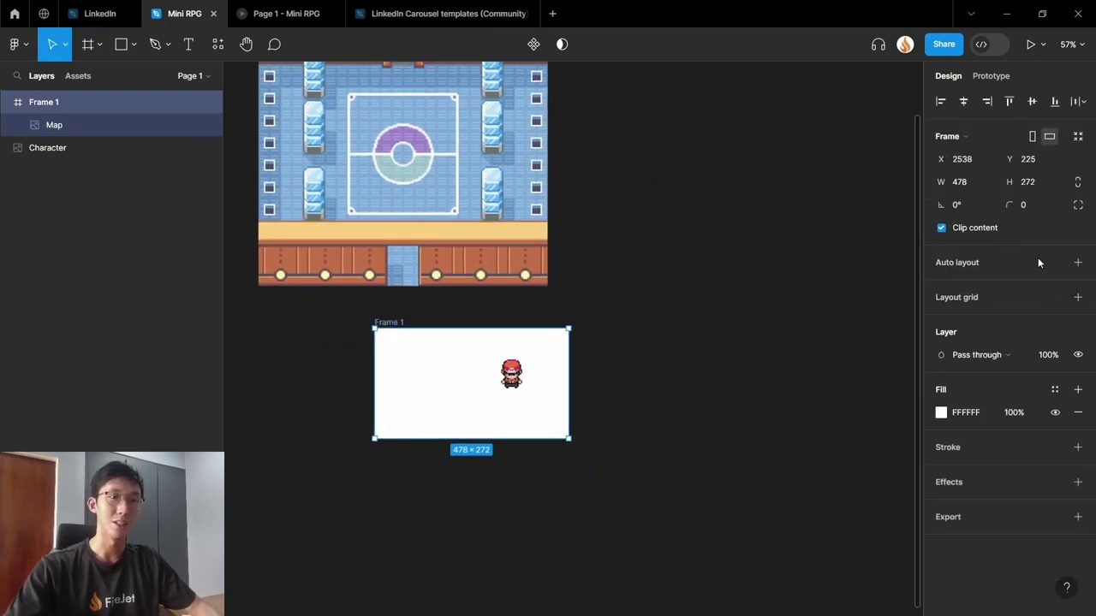
click(1076, 262)
key(ctrl+z)
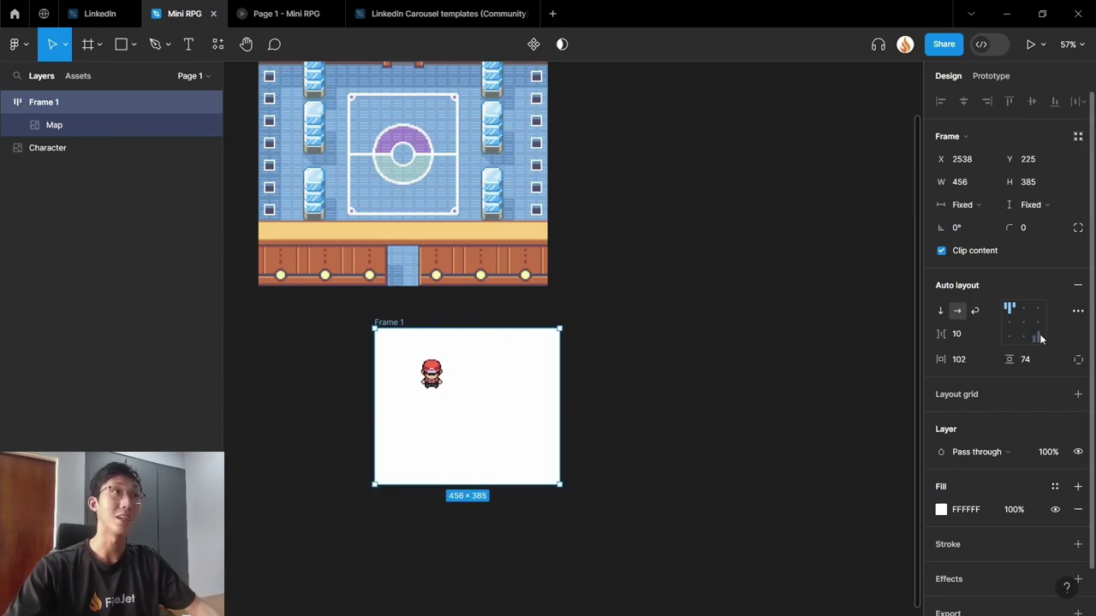
click(1039, 334)
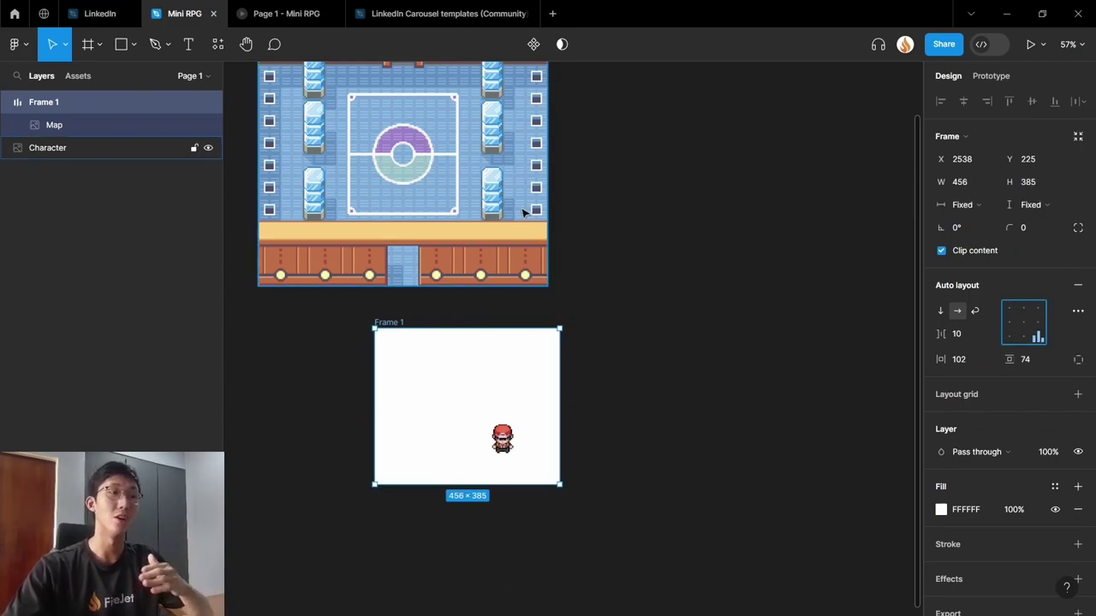
drag(561, 486, 722, 446)
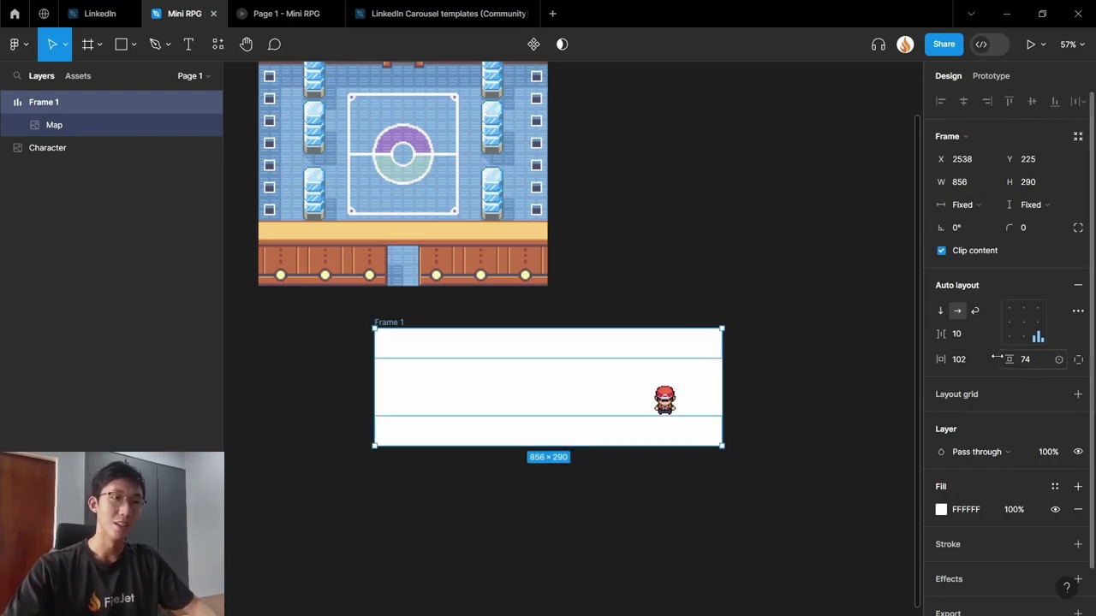
- Set Frame 1's horizontal and vertical padding to 0
click(957, 359)
text(0)
key(Tab)
text(0)
key(Return)
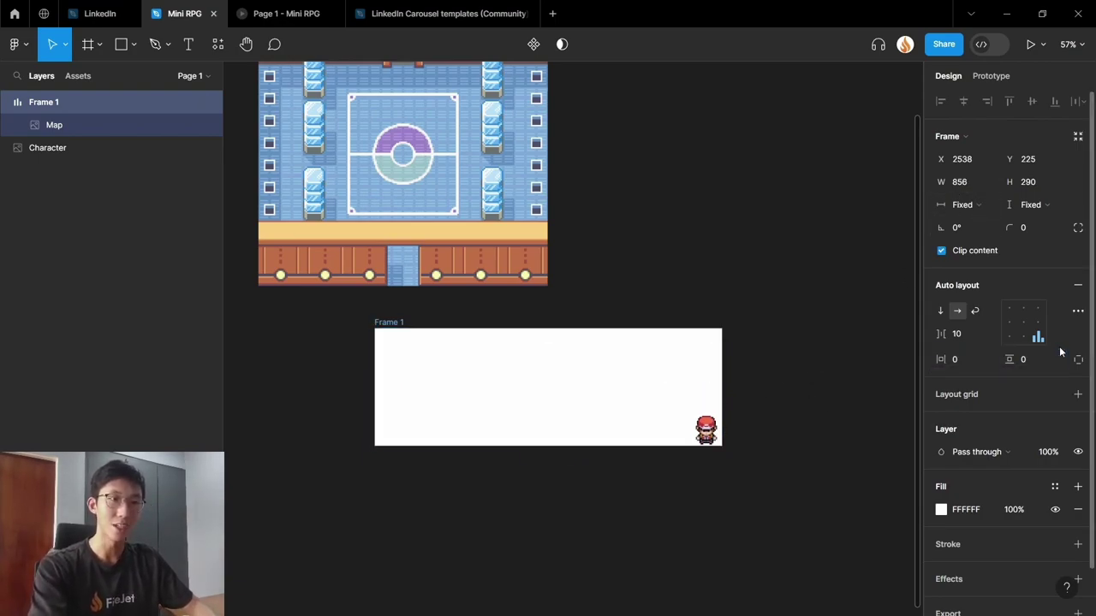
- Move Frame 1 up onto the gym map and shrink it to 241×199
scroll(637, 284, up, 2)
scroll(638, 284, left, 2)
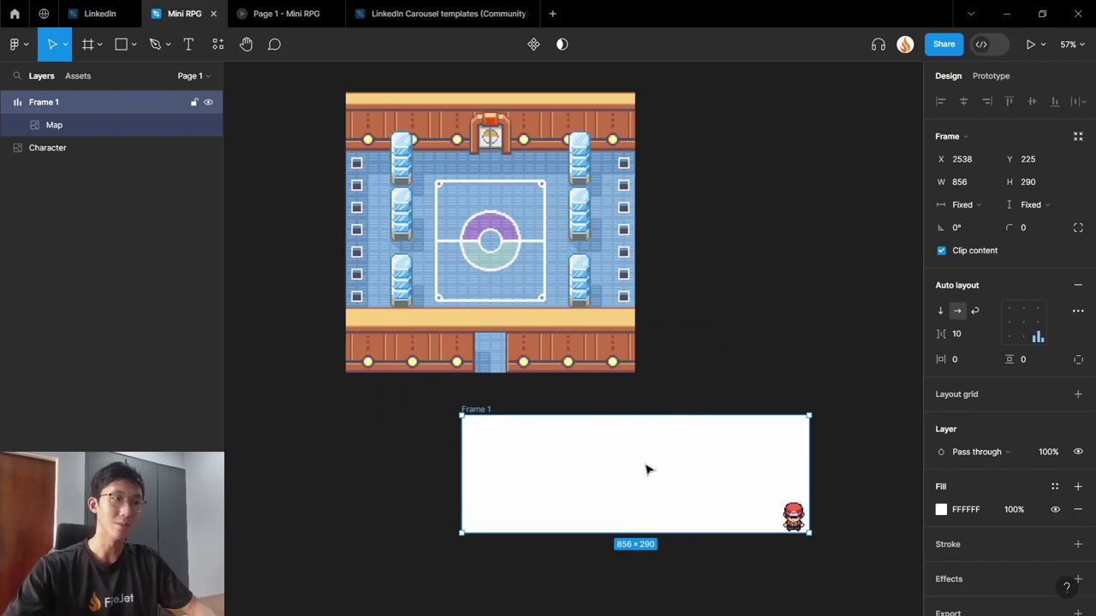
drag(645, 467, 506, 205)
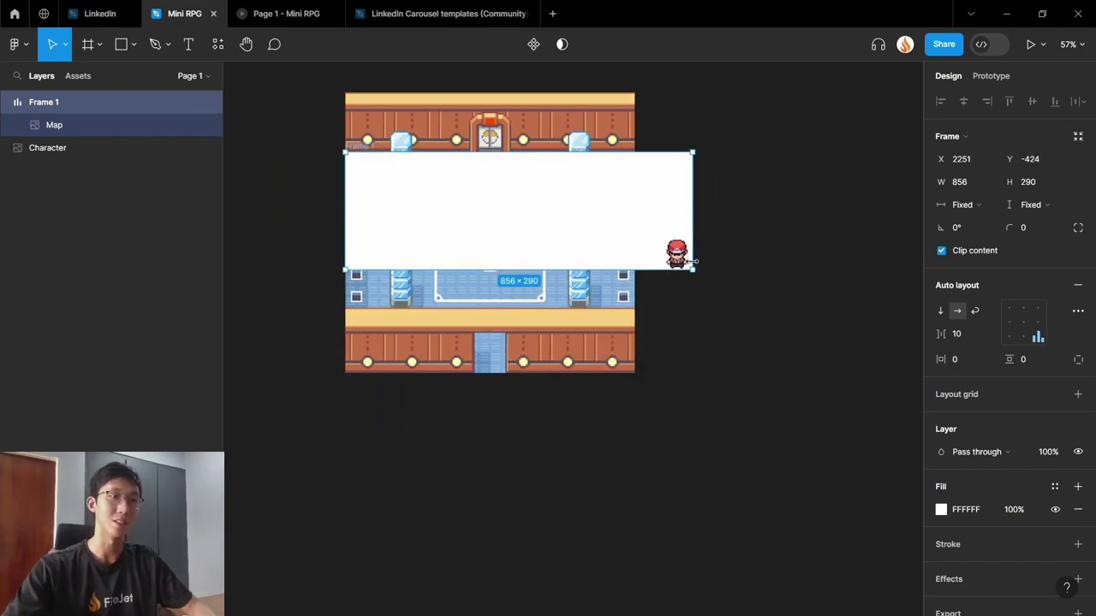
drag(692, 269, 444, 233)
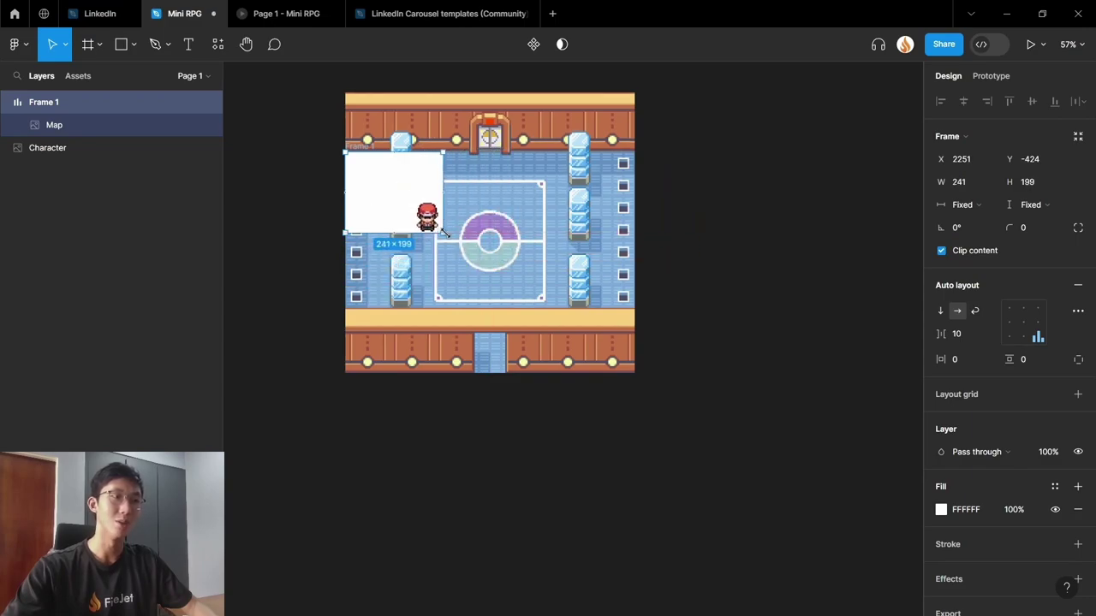
- Bind Frame 1's width to playerX and its height to playerY
click(989, 182)
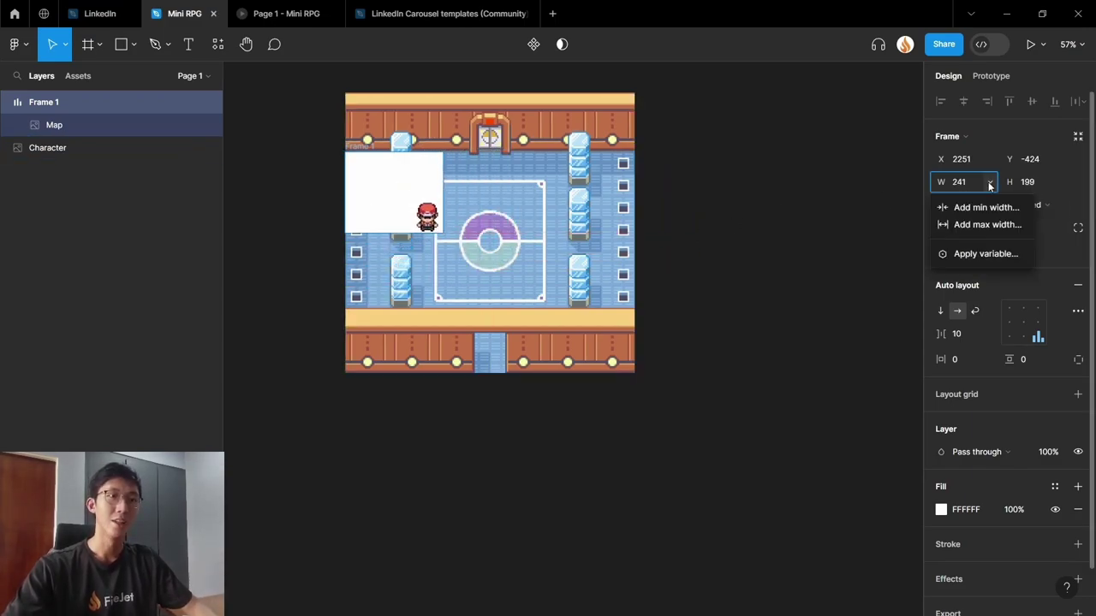
click(985, 255)
click(987, 268)
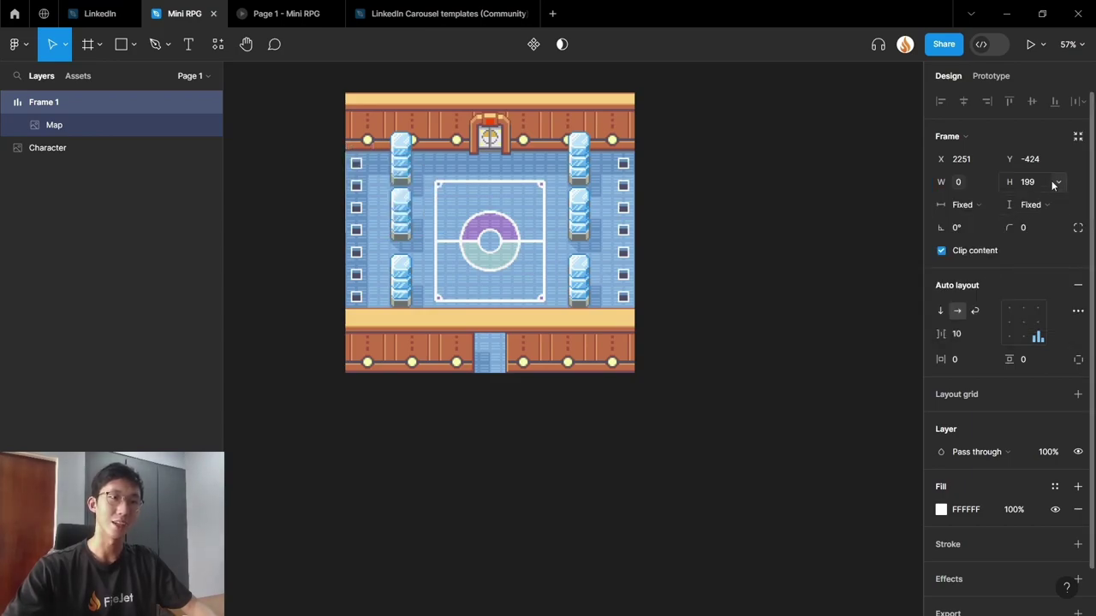
click(1058, 181)
click(1023, 253)
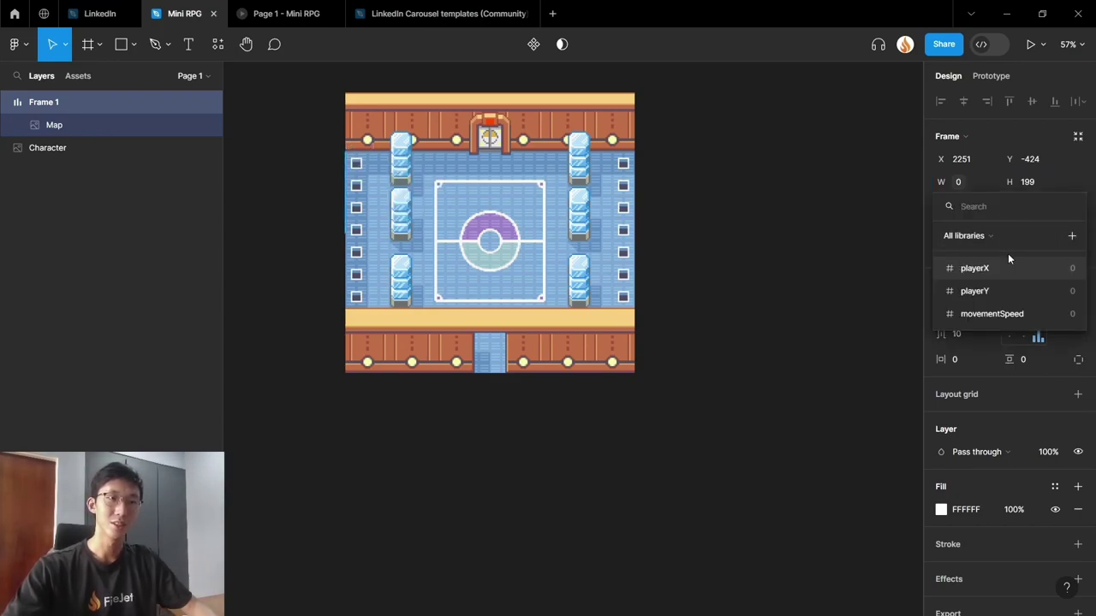
click(998, 292)
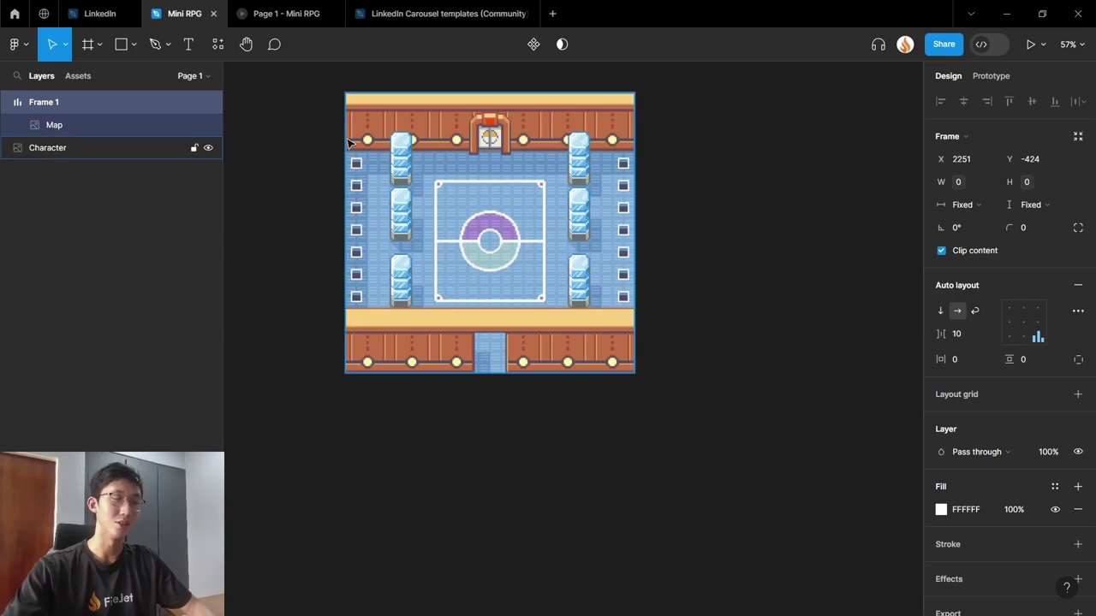
- Turn off Clip content on Frame 1 so the character sprite shows
scroll(349, 143, up, 5)
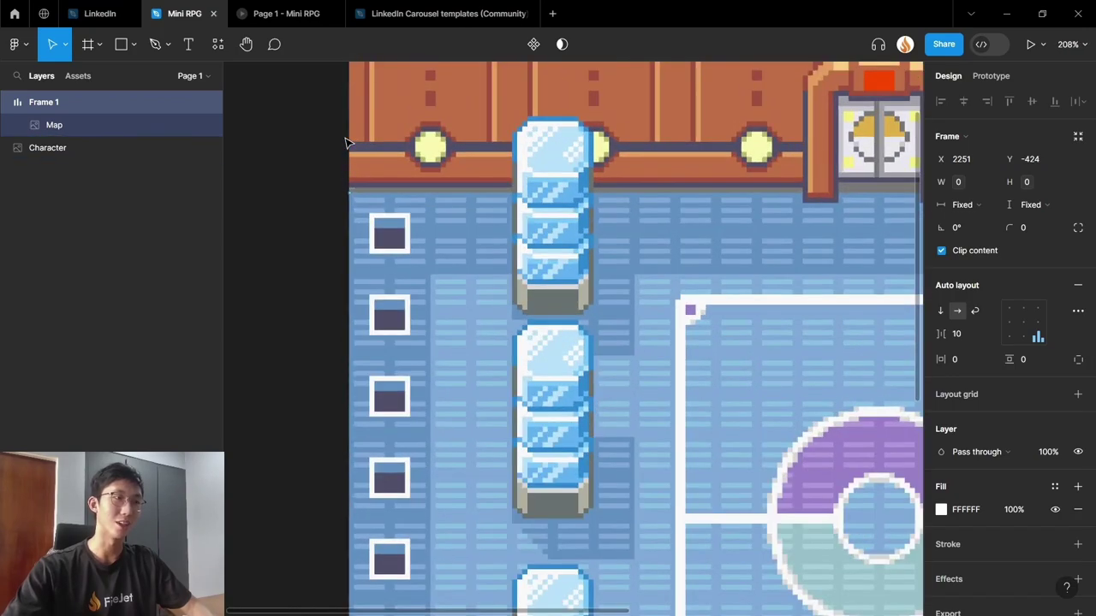
click(941, 251)
scroll(390, 197, down, 4)
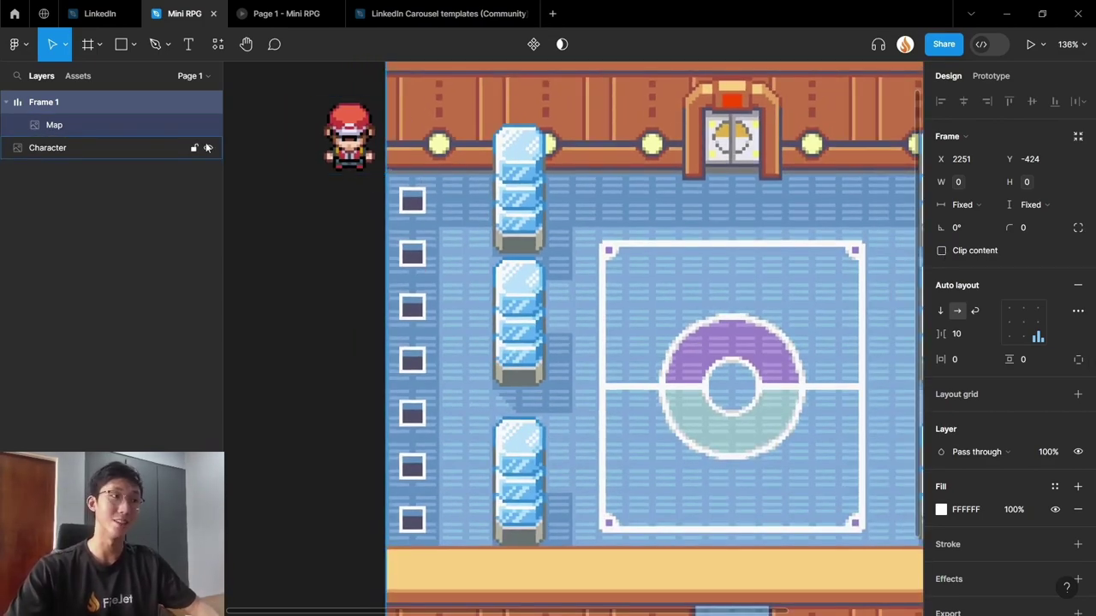
scroll(390, 178, up, 3)
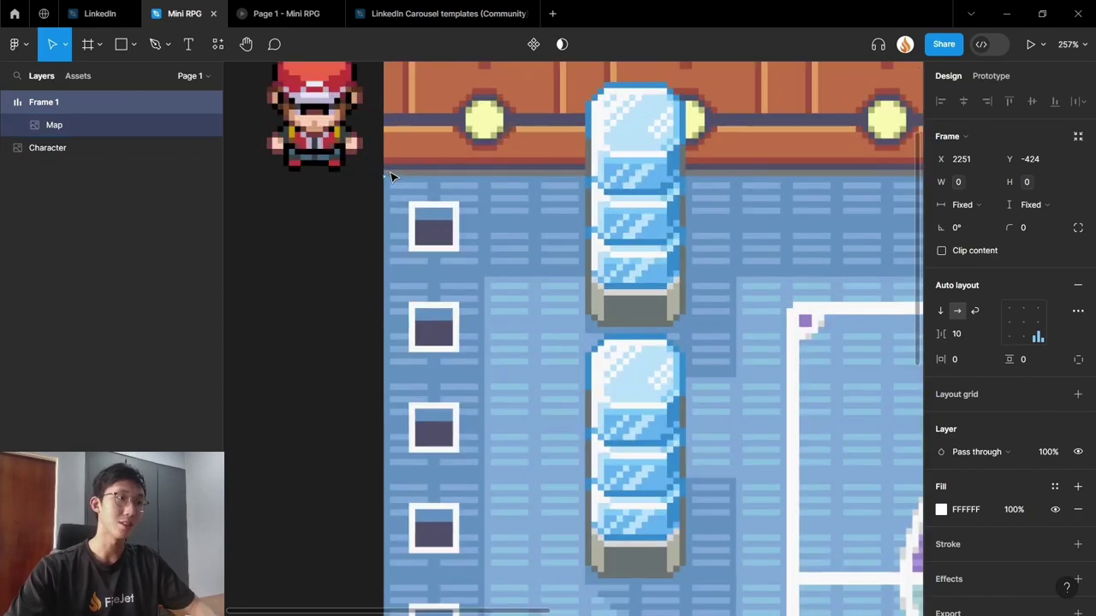
- Reposition so the character sits at the map's top-left corner (X 2337, Y -344), then select Character
click(403, 185)
click(317, 200)
key(ctrl+z)
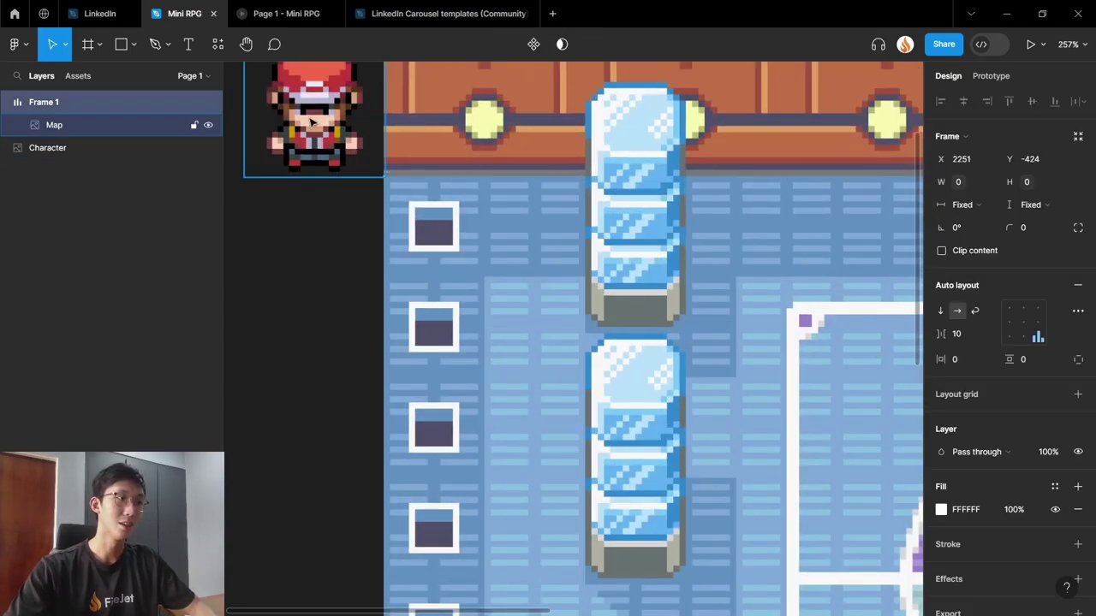
click(312, 122)
key(ctrl+z)
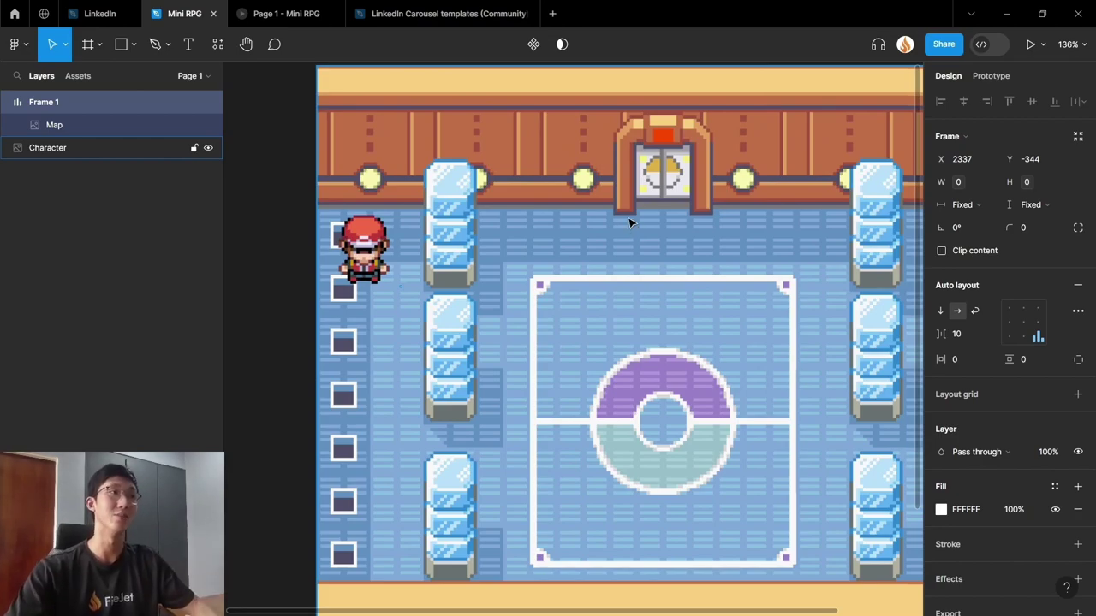
scroll(548, 164, down, 3)
scroll(673, 245, right, 2)
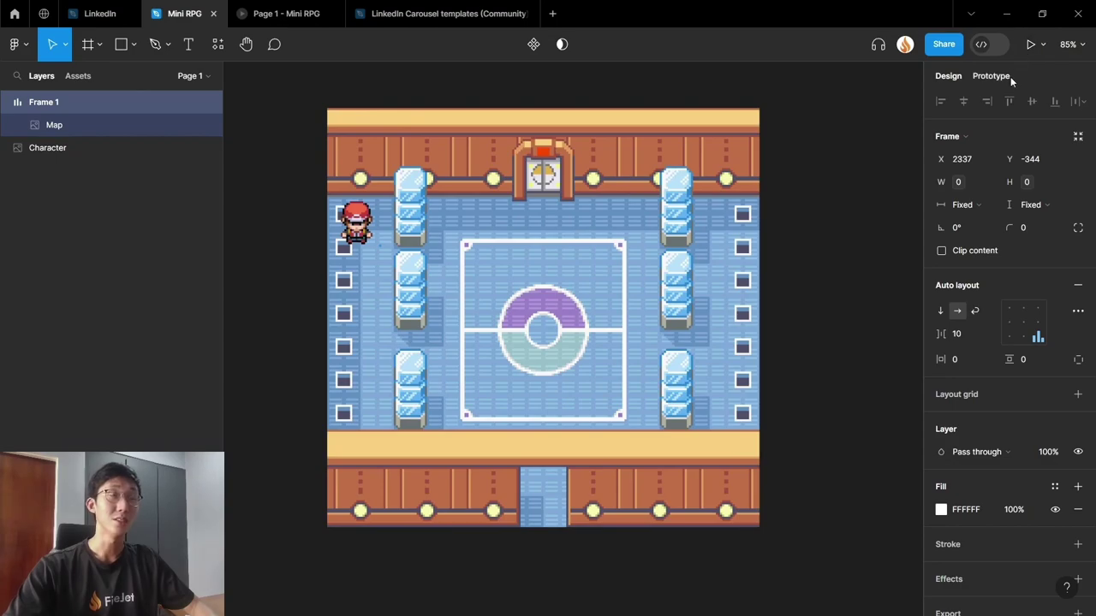
click(1000, 77)
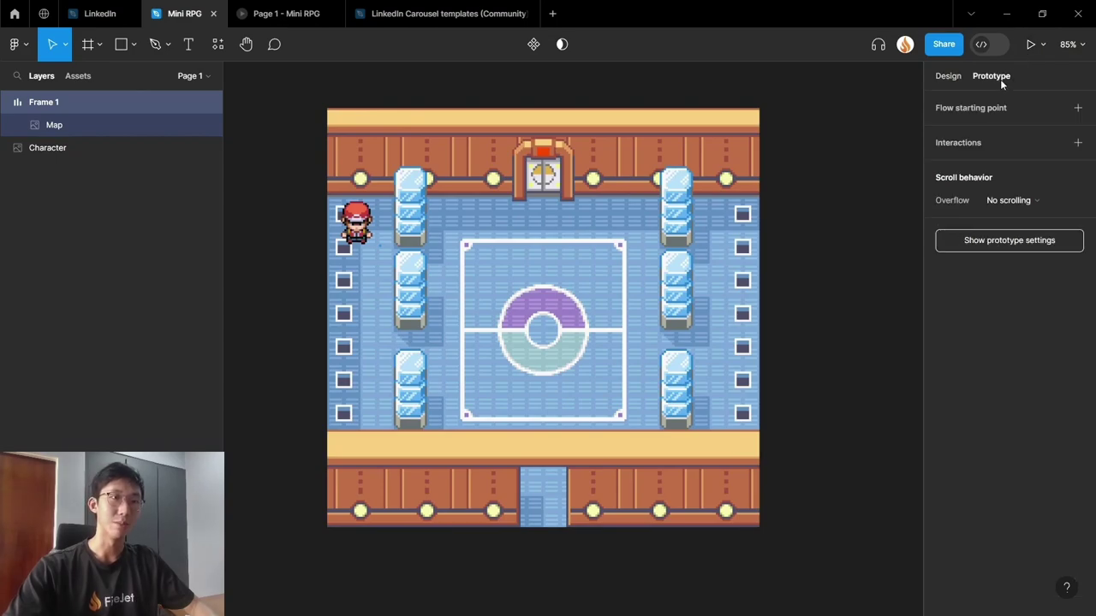
click(358, 137)
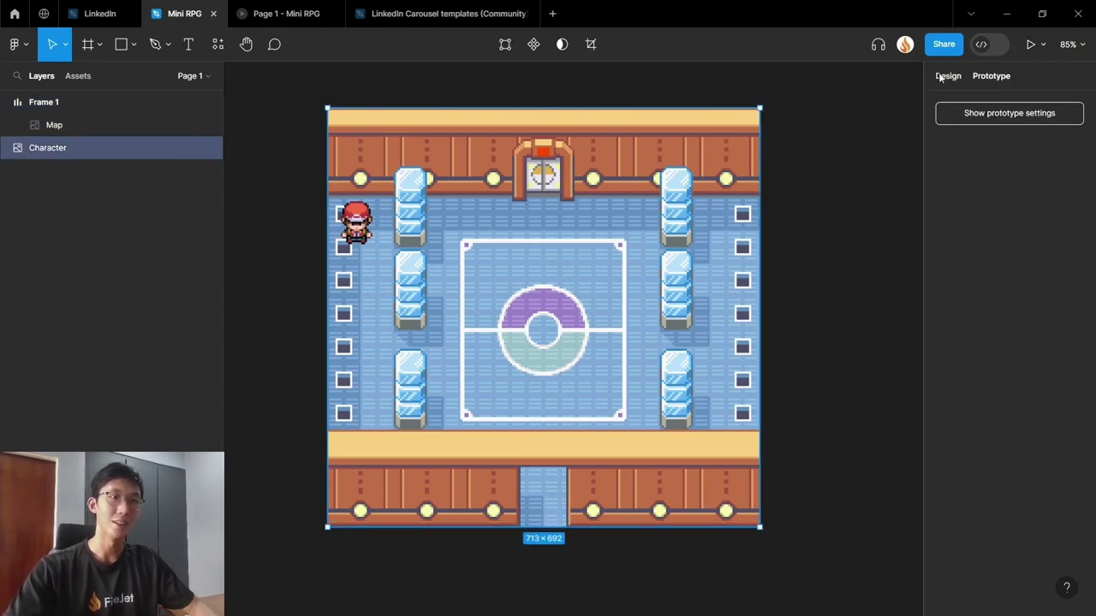
- Wrap the Character in a new Frame 2 and make it the Flow 1 starting point
right_click(415, 136)
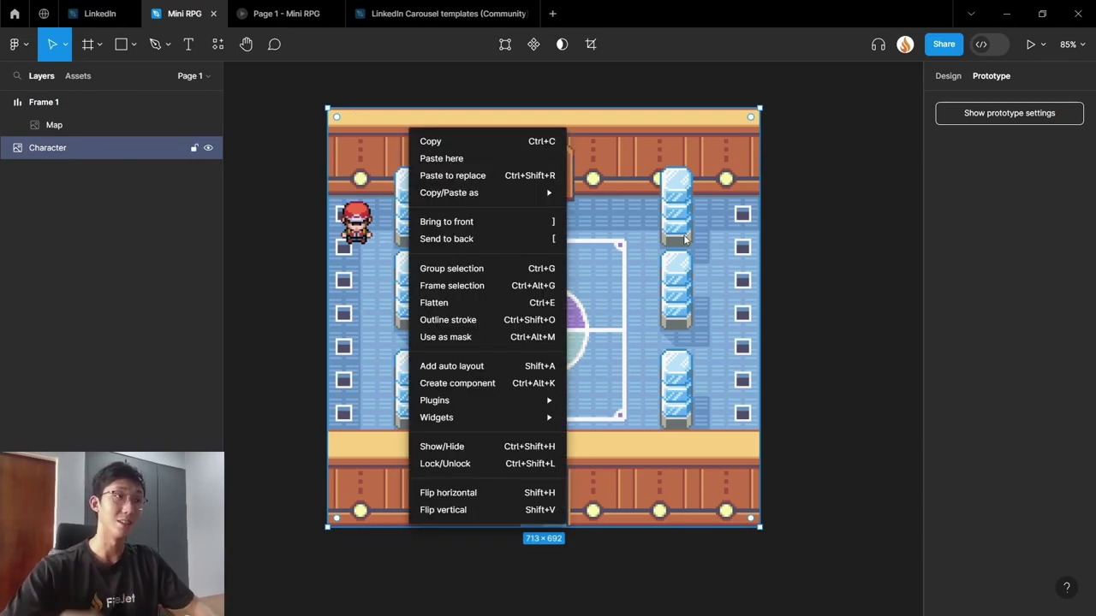
click(514, 288)
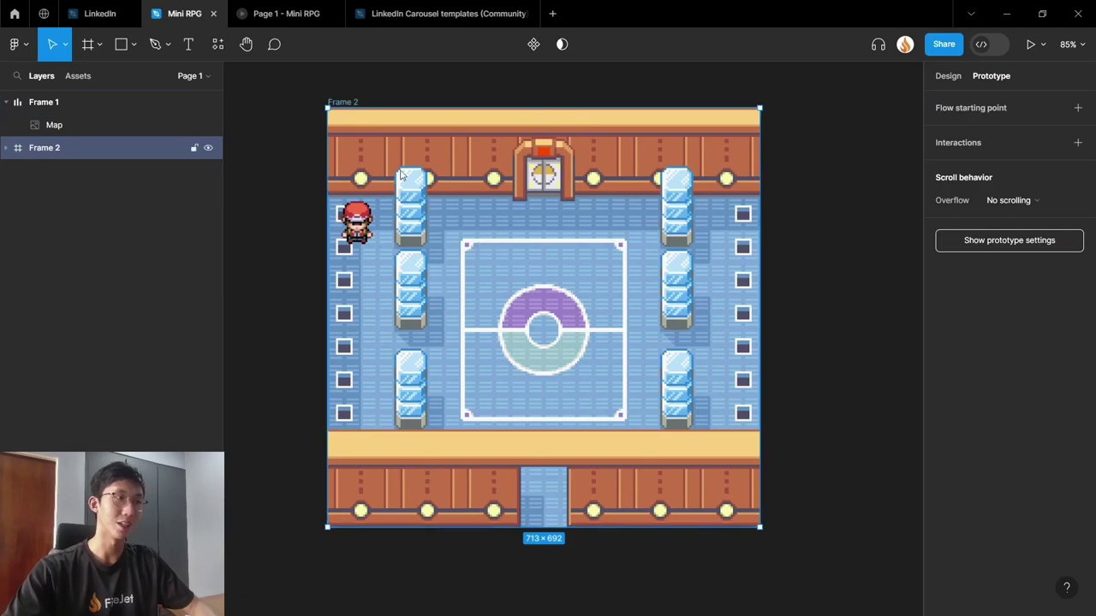
click(1077, 108)
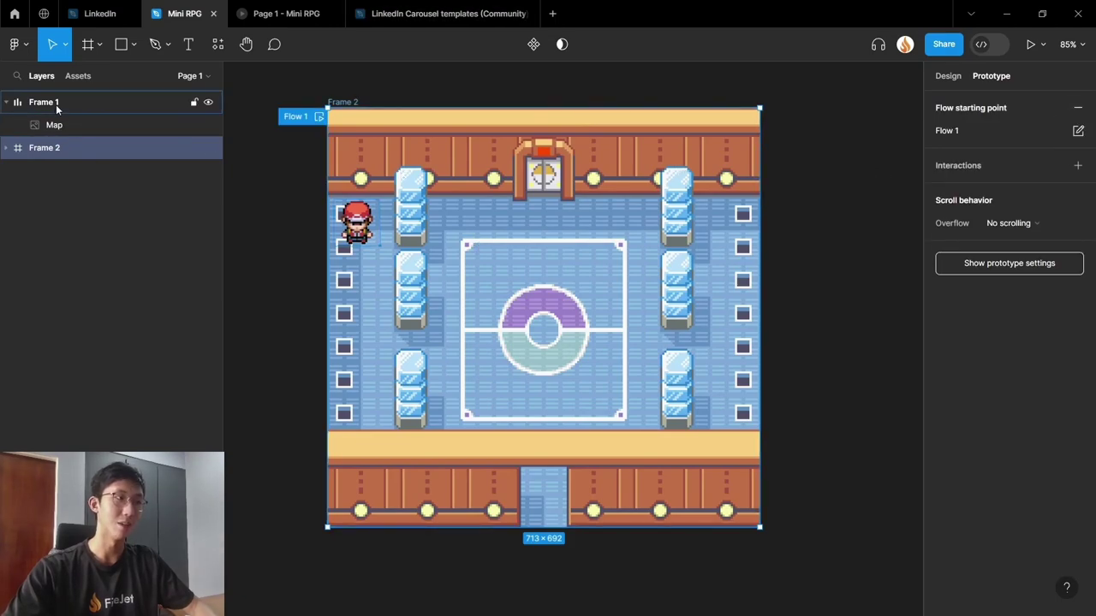
- Expand Frame 2 in the layers and reselect it in the Prototype tab
click(6, 148)
click(342, 175)
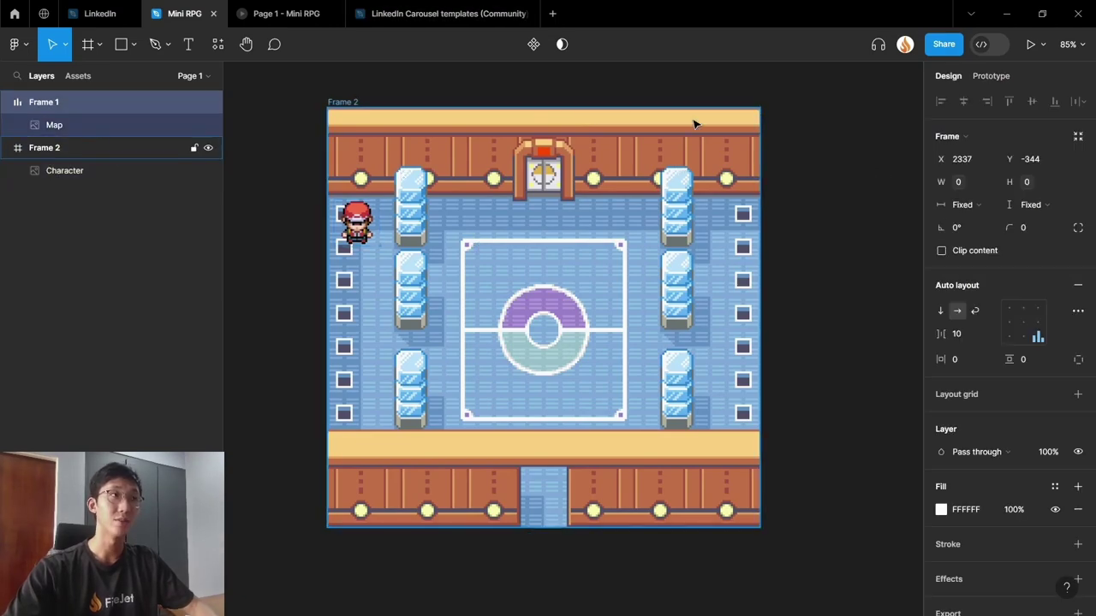
click(47, 148)
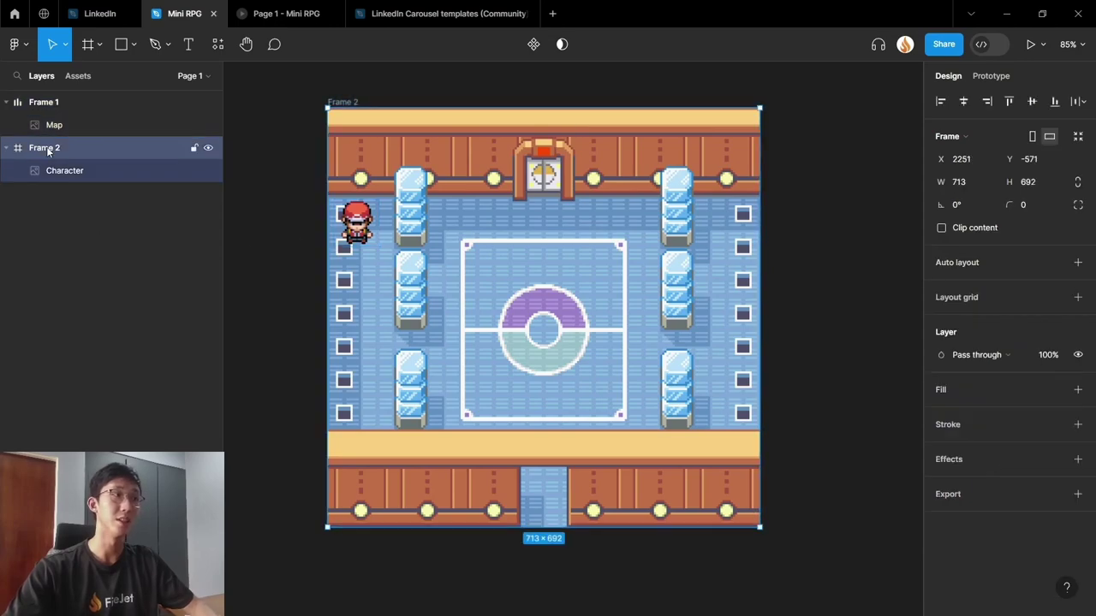
click(997, 76)
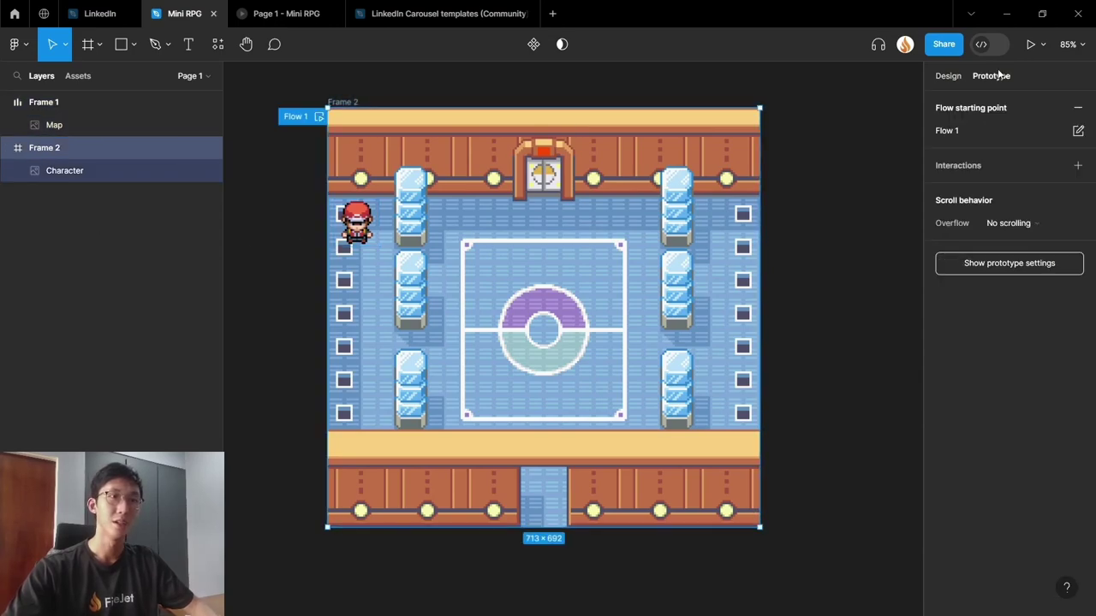
- Add a Key/Gamepad interaction to Frame 2 triggered by the right arrow key
click(975, 166)
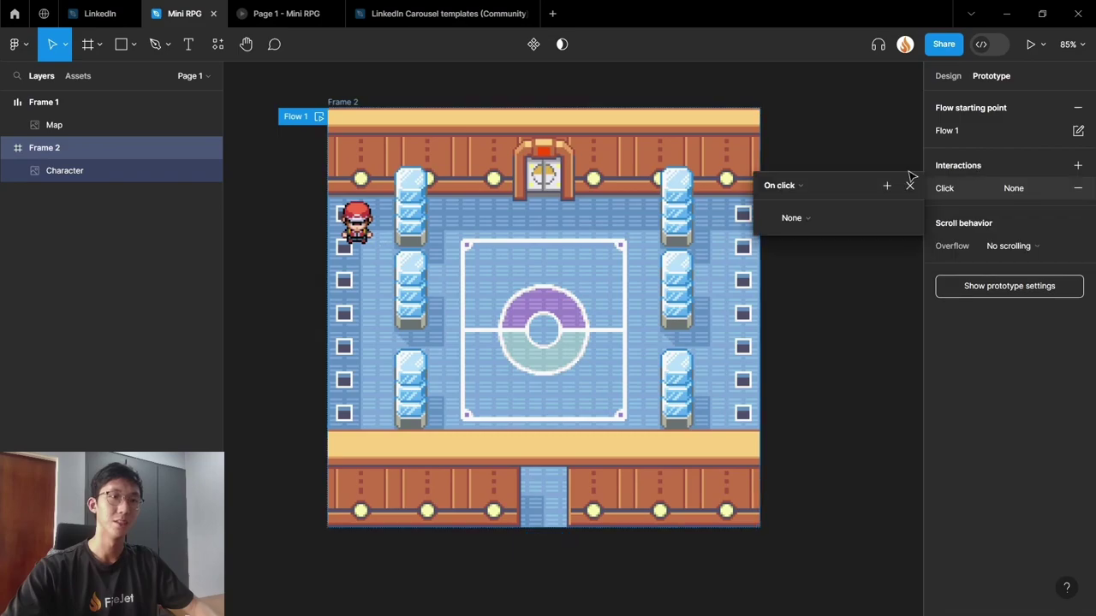
click(781, 186)
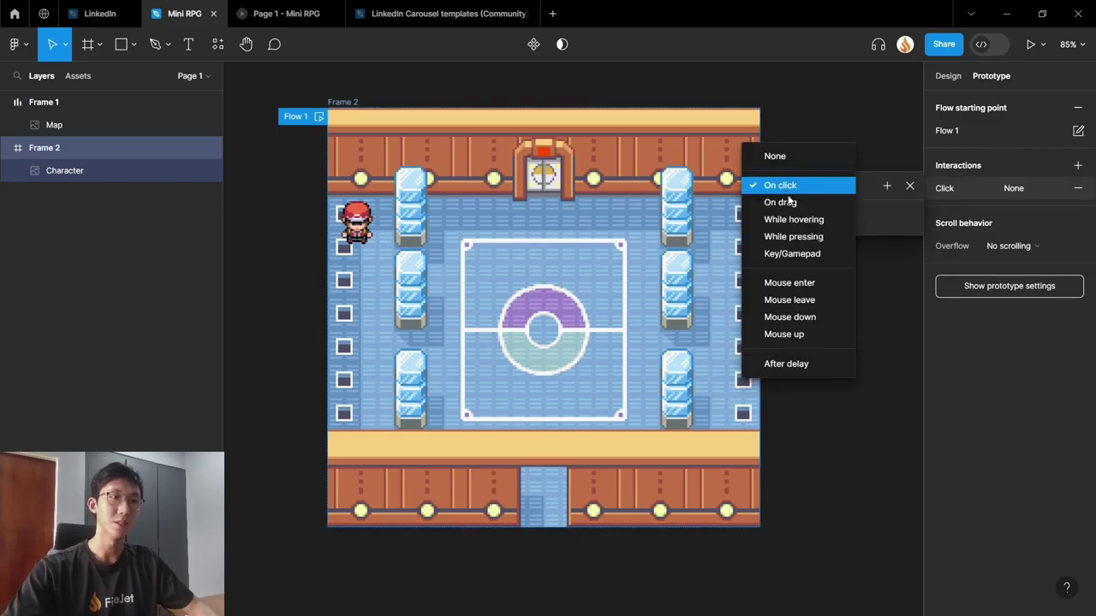
click(796, 253)
key(Right)
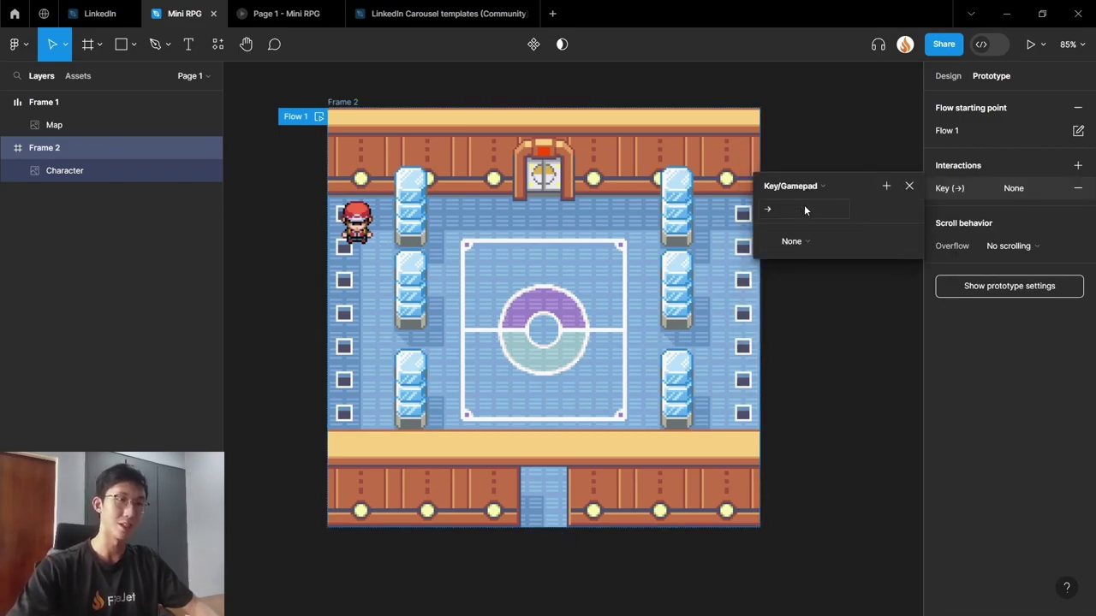
- Make the action set playerX to playerX + movementSpeed
click(807, 241)
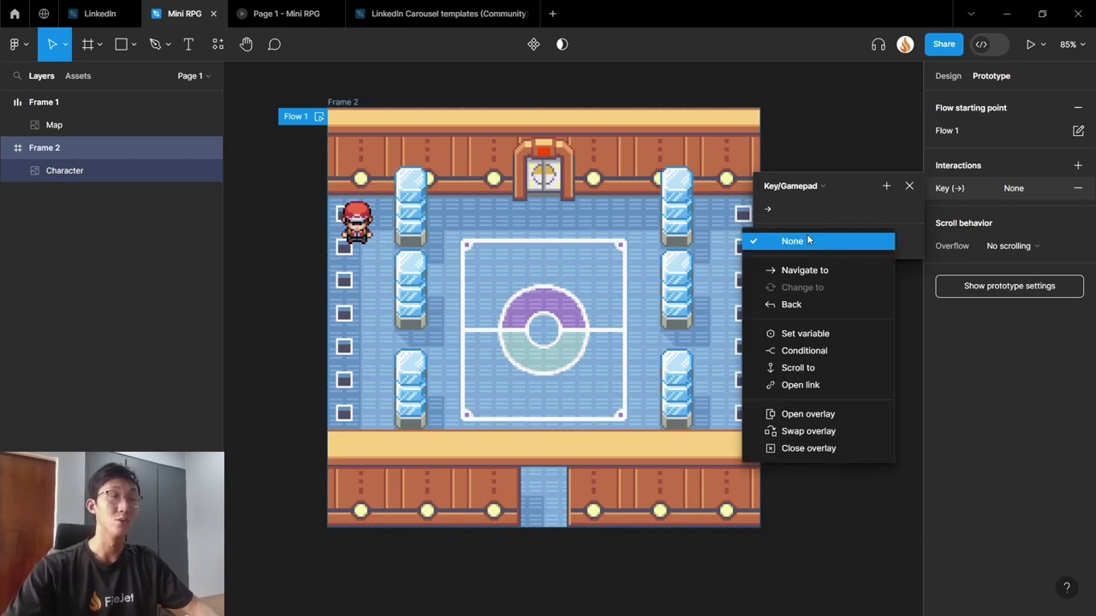
click(809, 339)
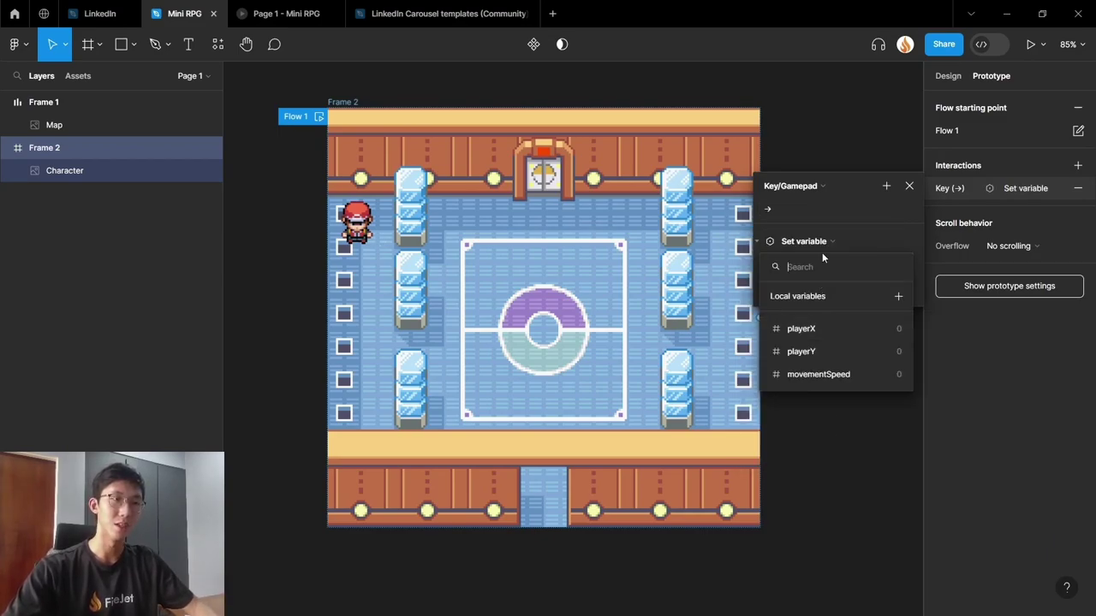
click(798, 326)
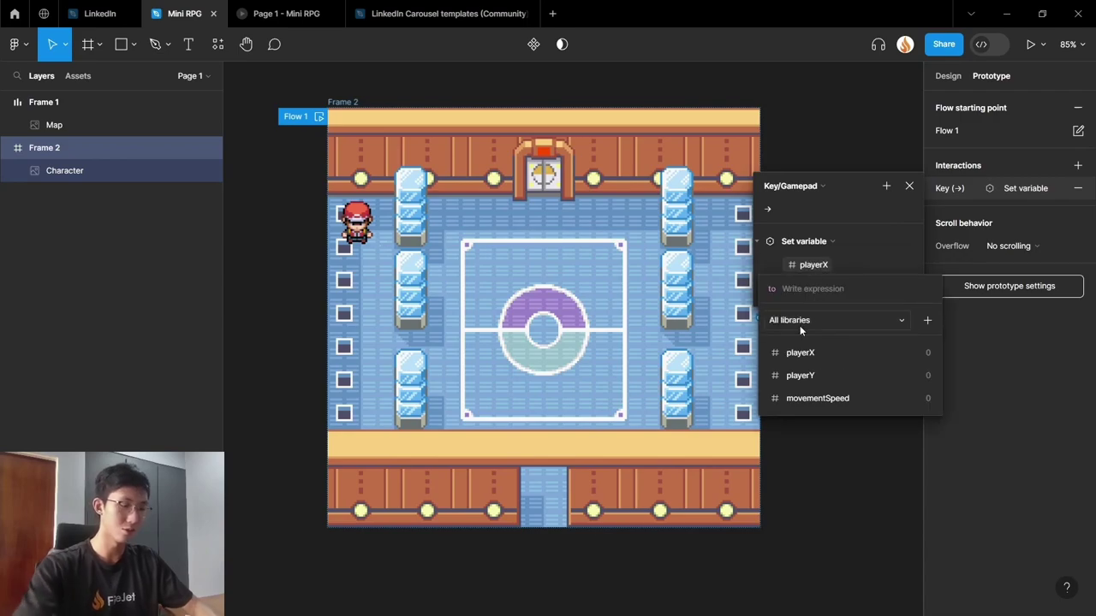
click(800, 351)
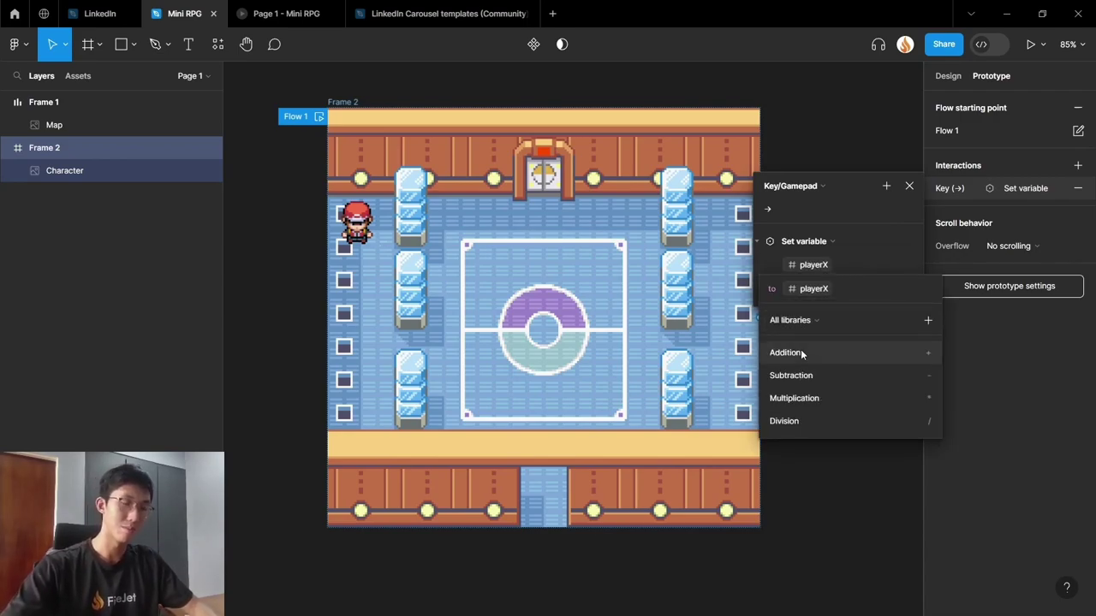
click(800, 353)
text(move)
click(802, 353)
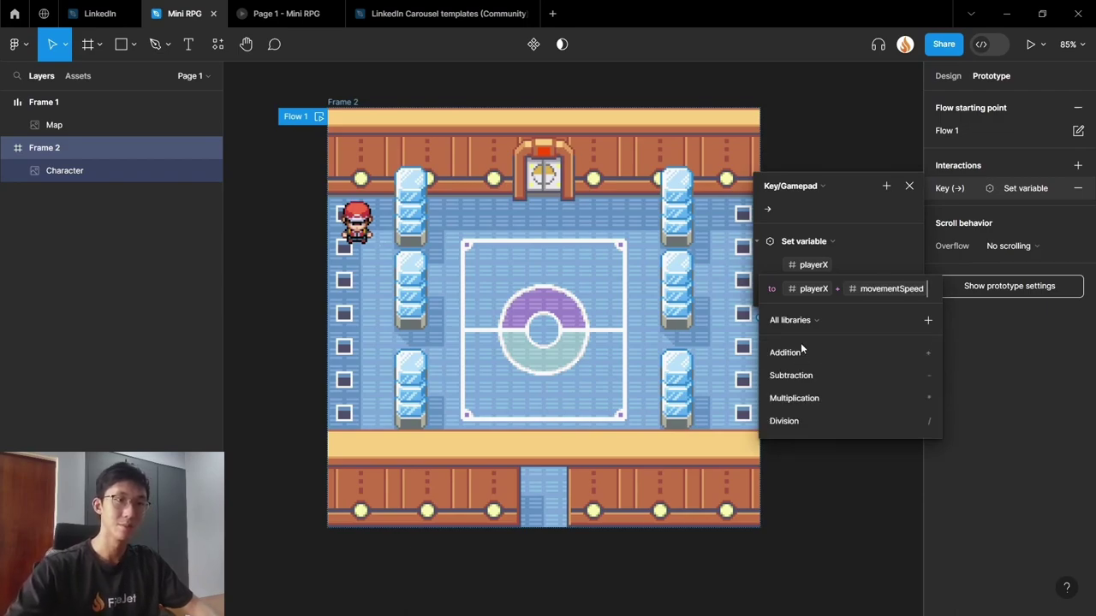
click(1003, 372)
click(909, 187)
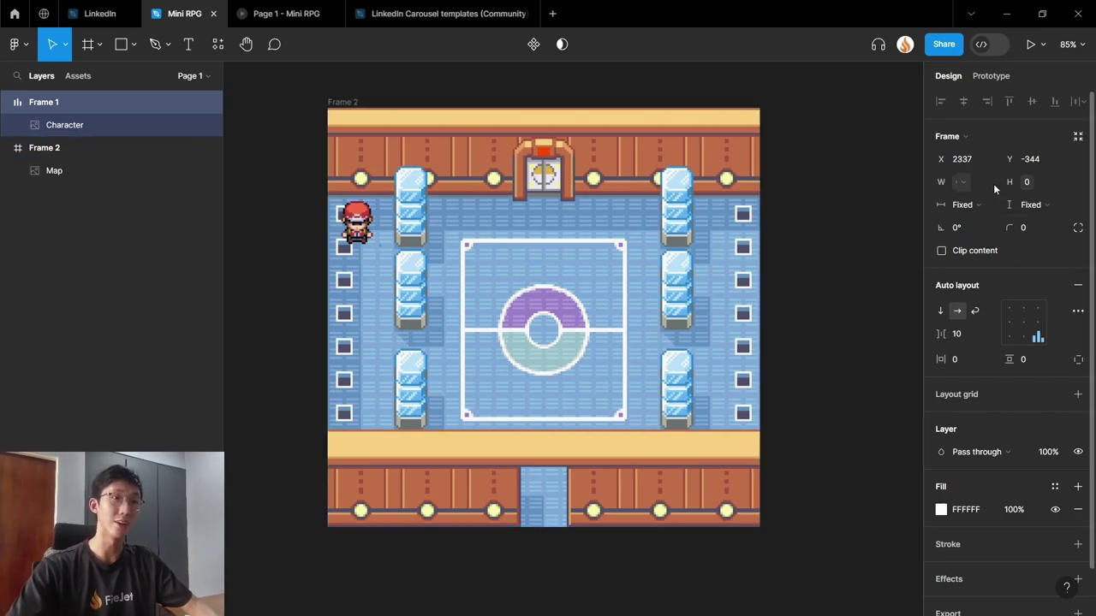
- Widen Frame 1 to 279, remove its white fill, then widen it to 387
drag(941, 182, 357, 340)
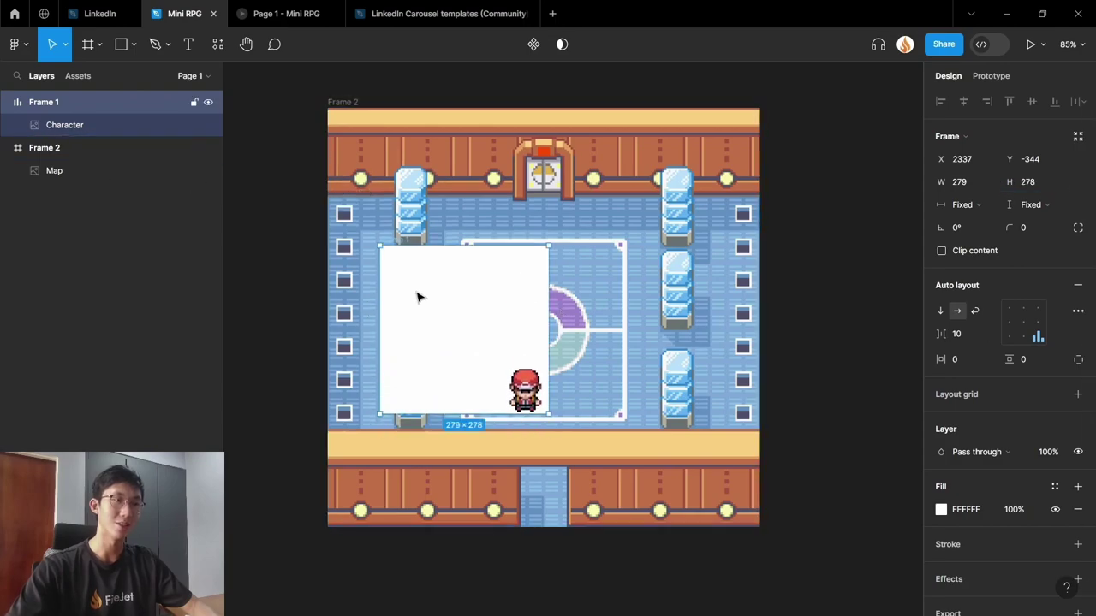
click(1078, 510)
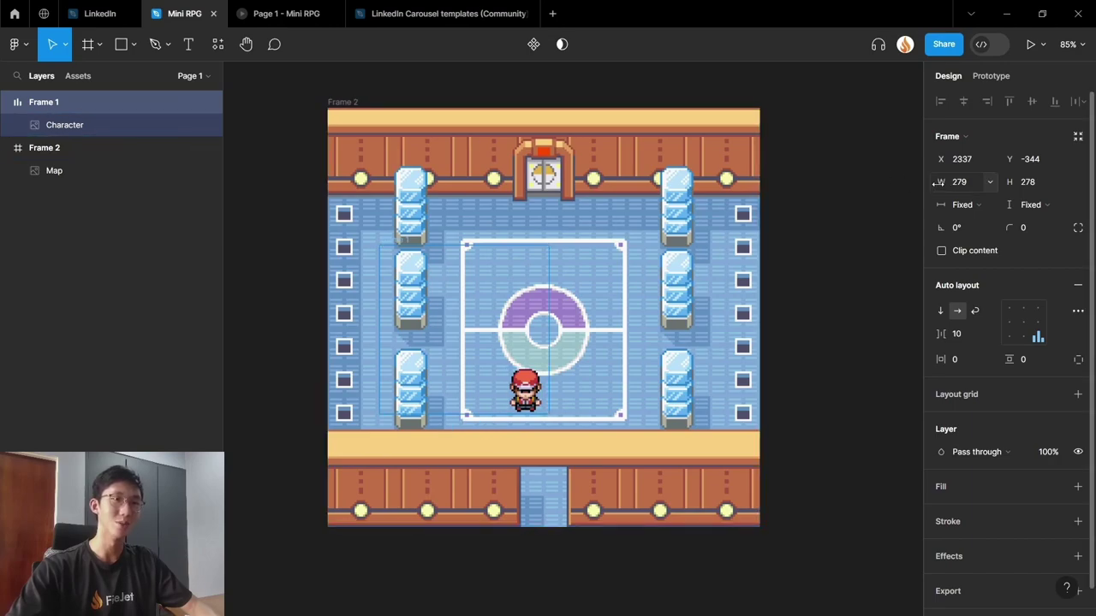
drag(941, 182, 1085, 188)
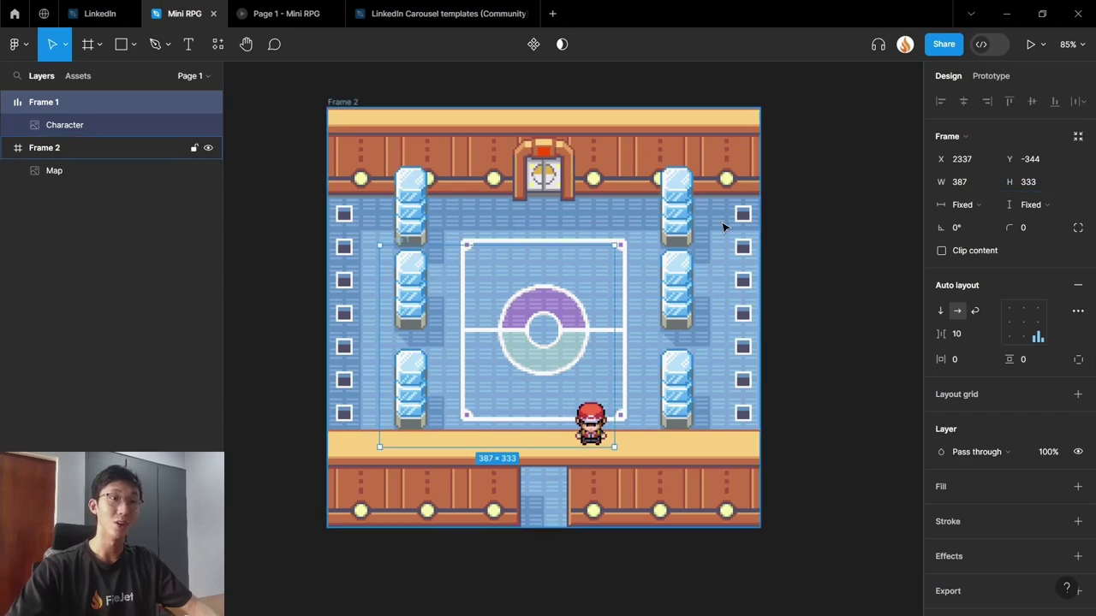
- Add a maximum width of 626 to Frame 1
click(988, 183)
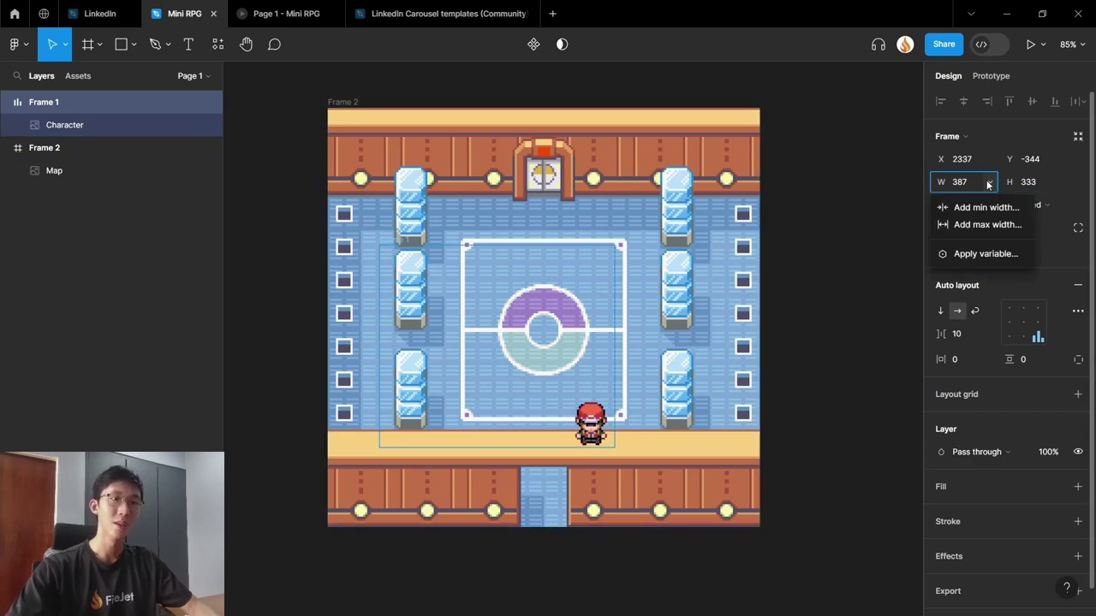
click(990, 225)
drag(937, 204, 1019, 204)
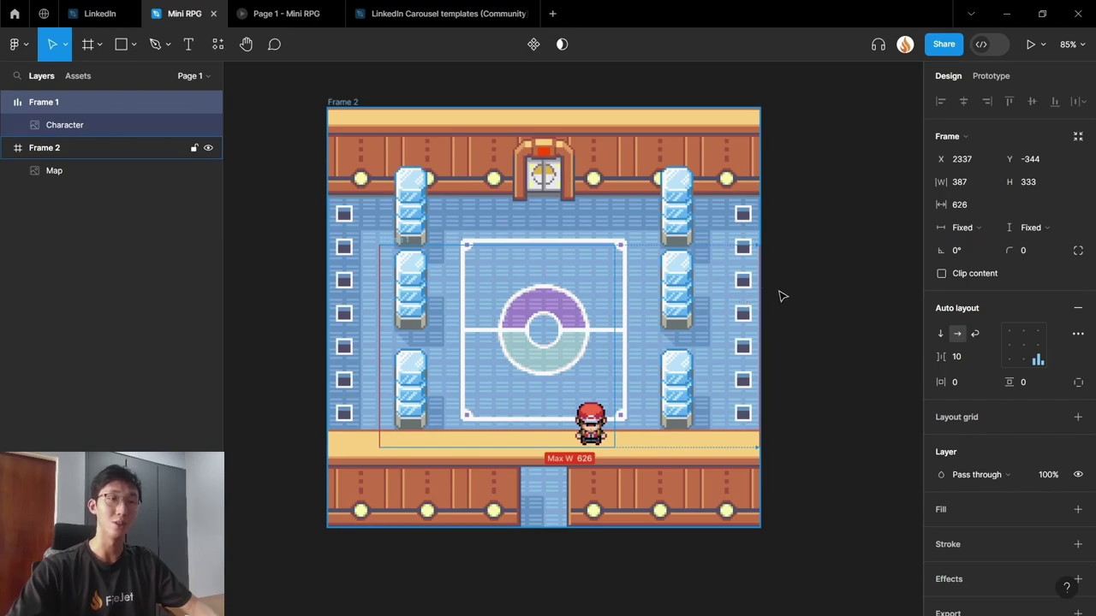
- Add a maximum height limit to Frame 1 and scrub its value
click(1058, 185)
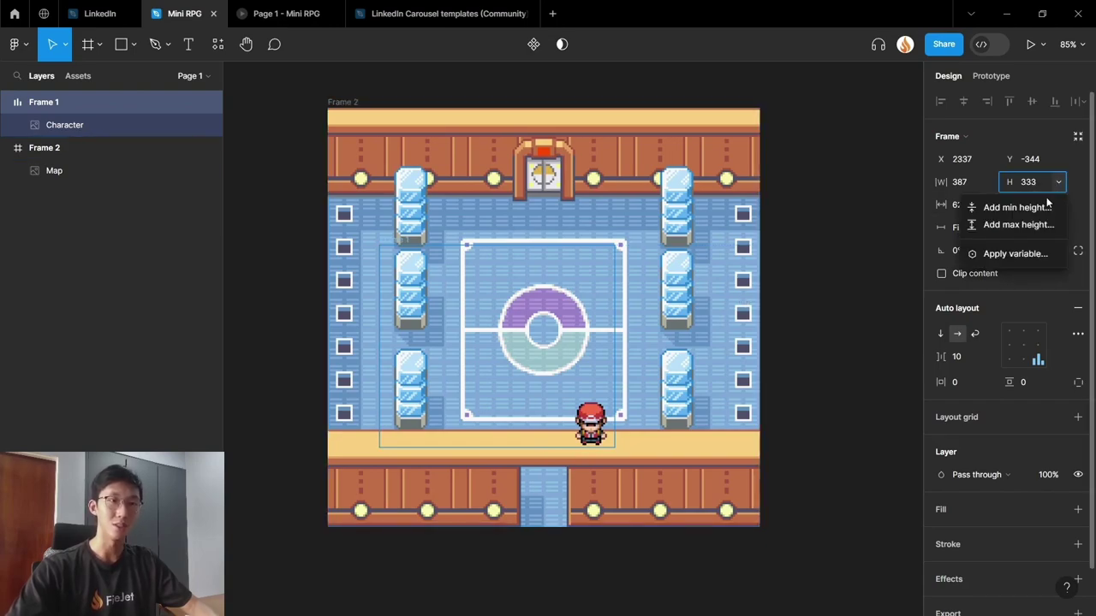
click(998, 222)
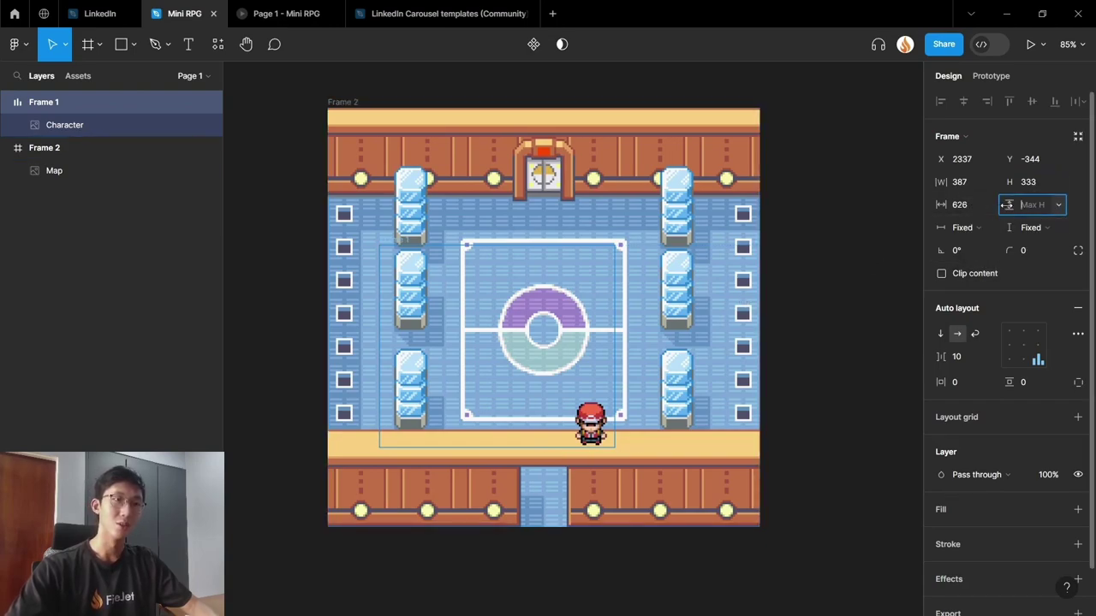
drag(1009, 205, 339, 204)
click(988, 182)
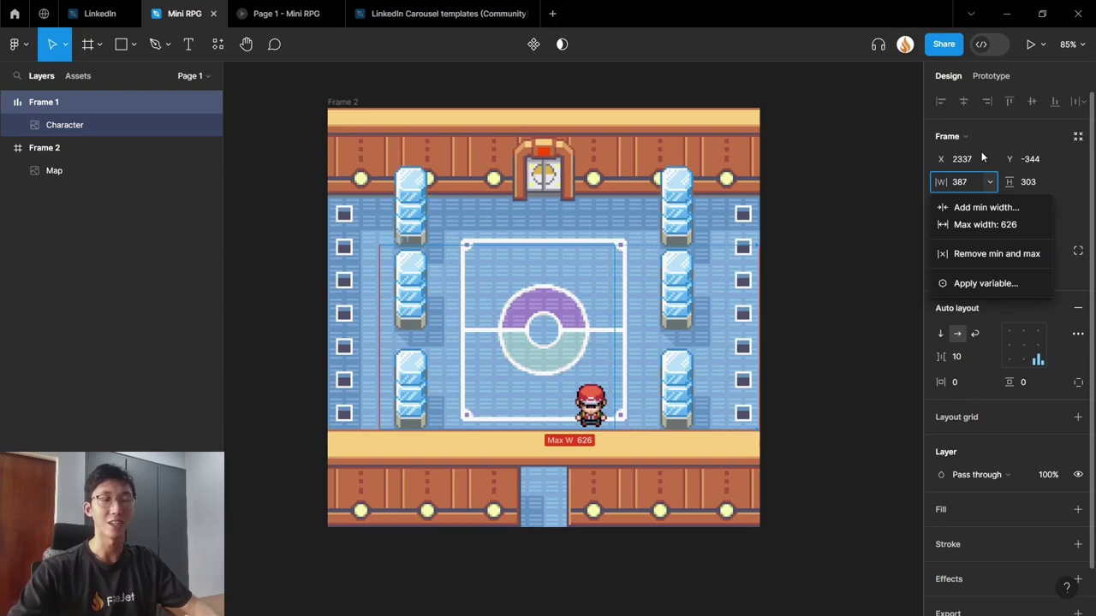
- Bind the character frame's width to playerX and its height to playerY
click(985, 283)
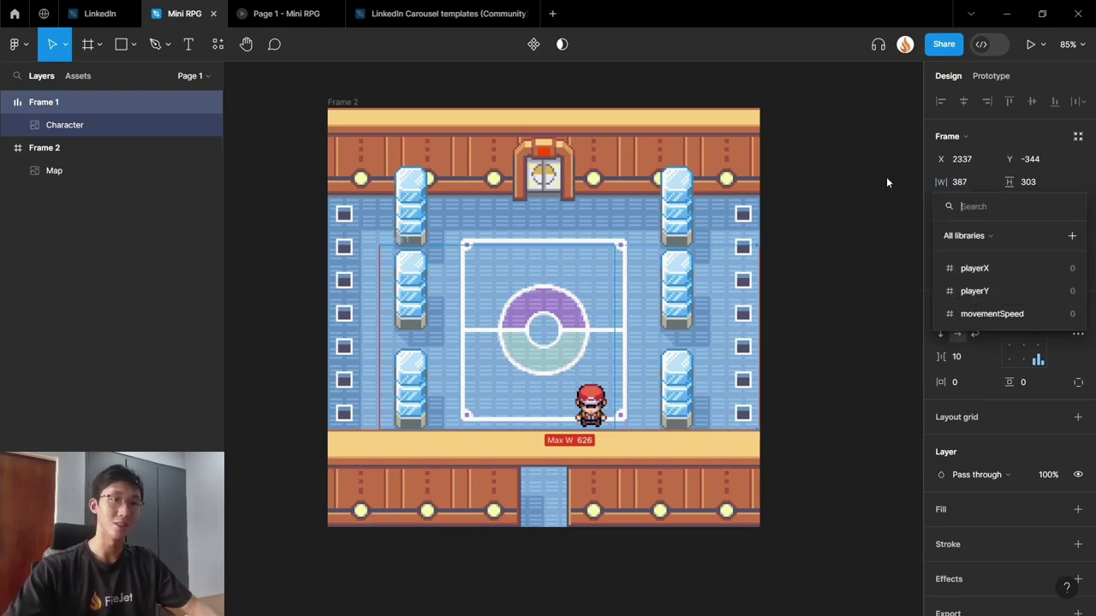
click(974, 268)
click(1058, 182)
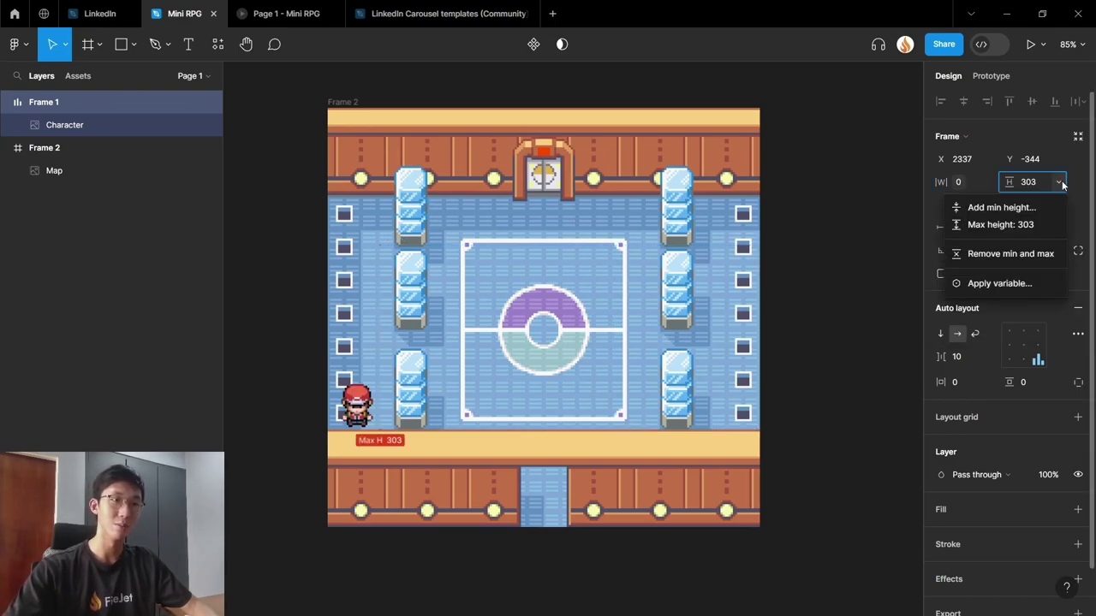
click(997, 283)
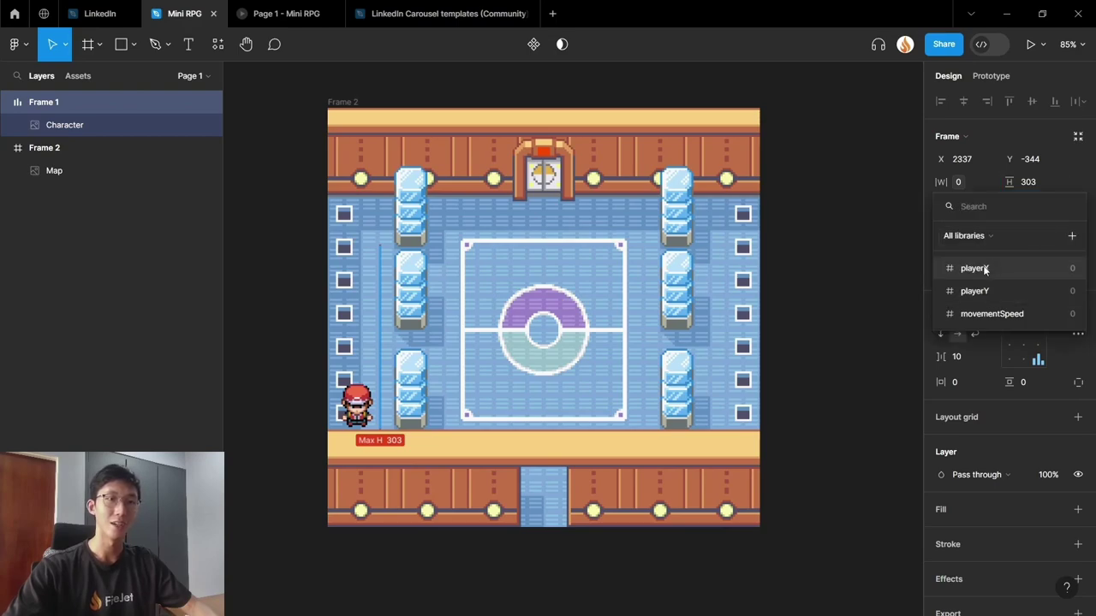
click(985, 286)
- Nest Frame 1 inside Frame 2 in the Layers panel
click(799, 92)
key(shift+e)
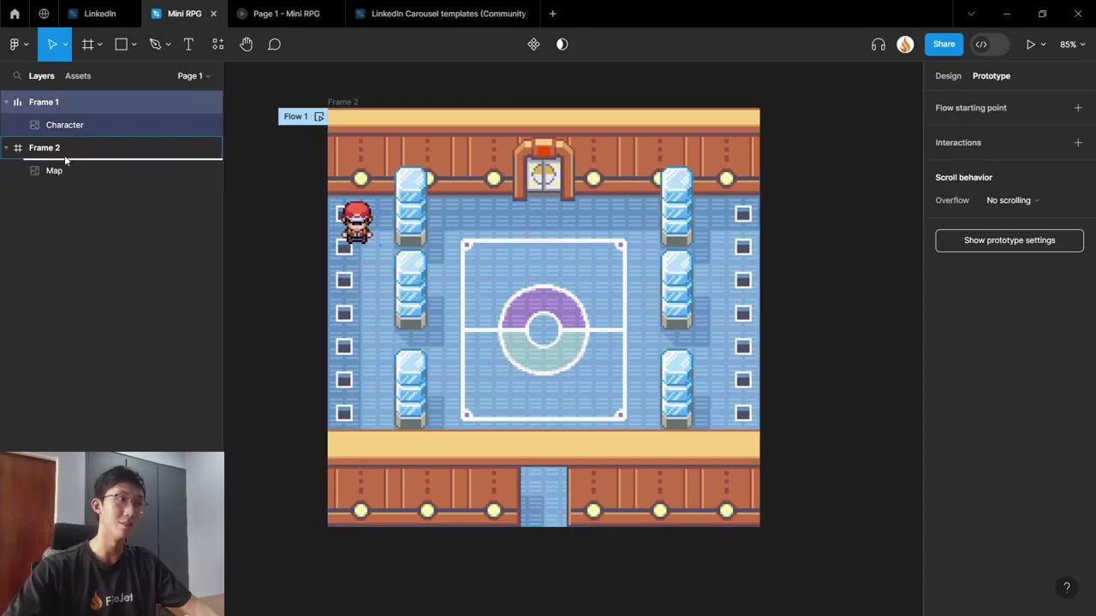
drag(62, 169, 65, 168)
key(Escape)
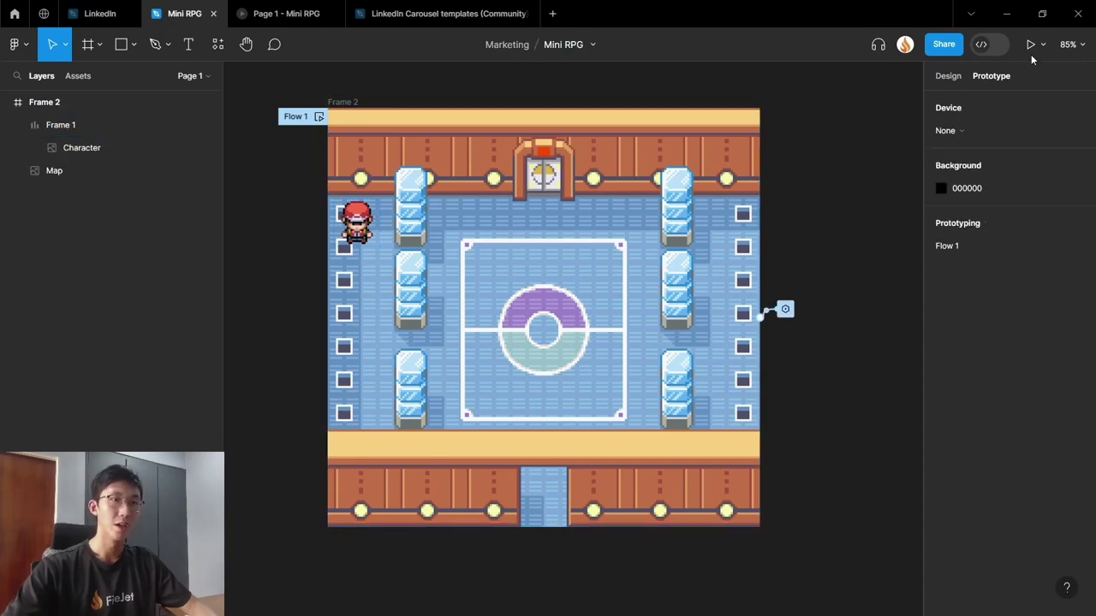
- Set the movementSpeed local variable to 5
click(945, 77)
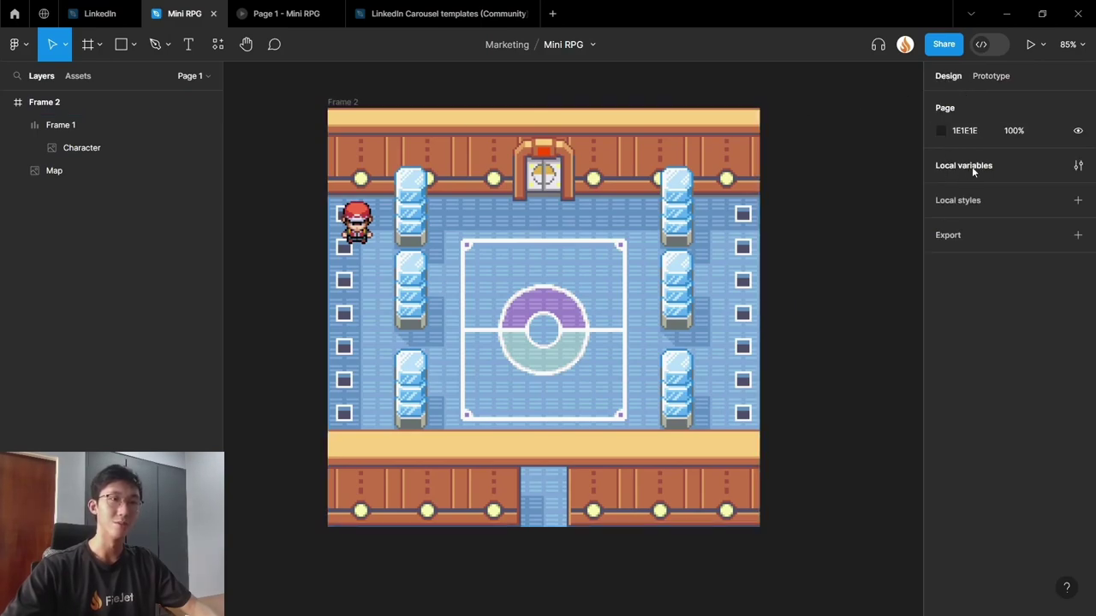
click(972, 167)
click(760, 203)
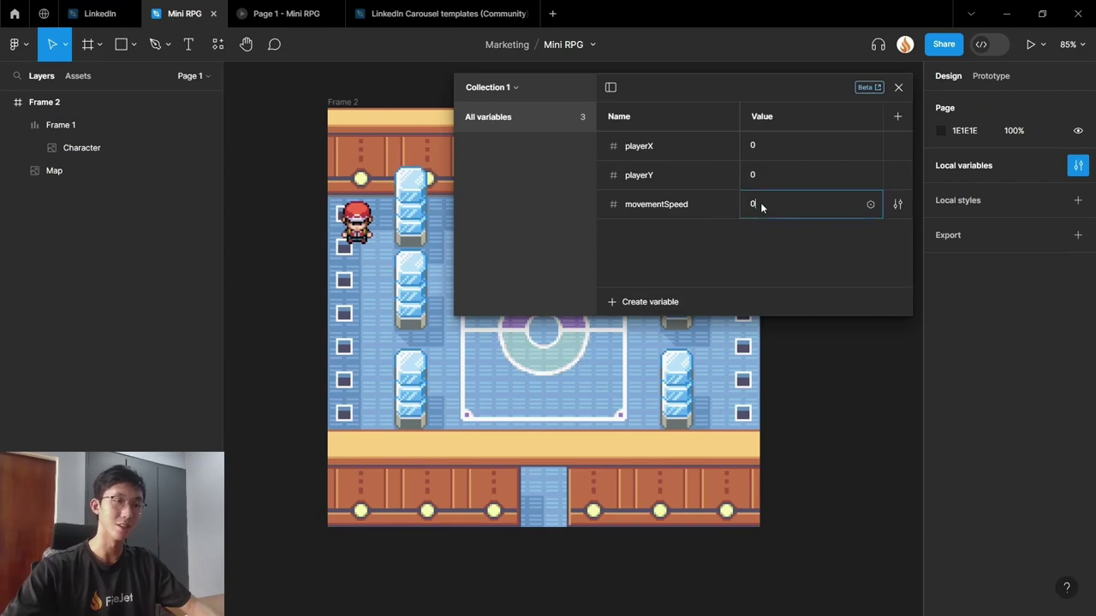
text(5)
key(Return)
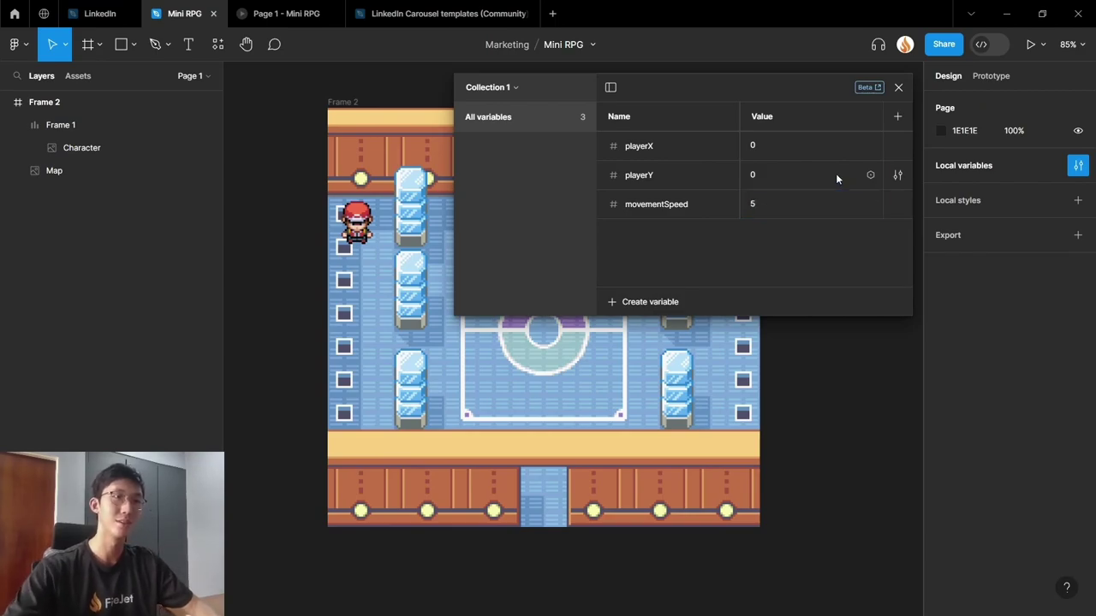
click(898, 86)
- Present the prototype and walk the character right, then down, with the arrow keys
click(1043, 48)
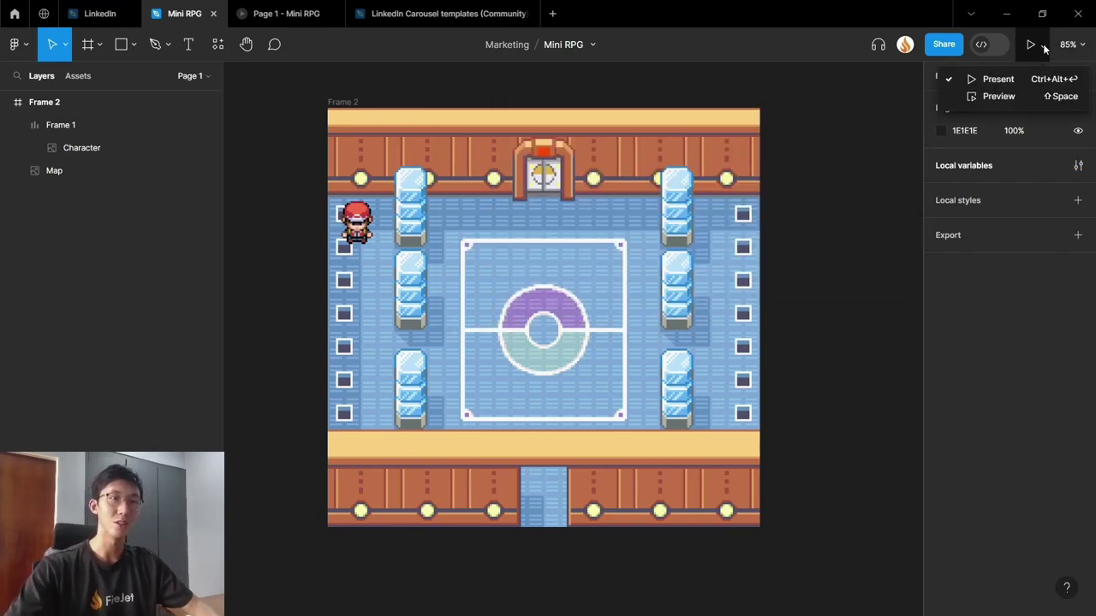
click(998, 79)
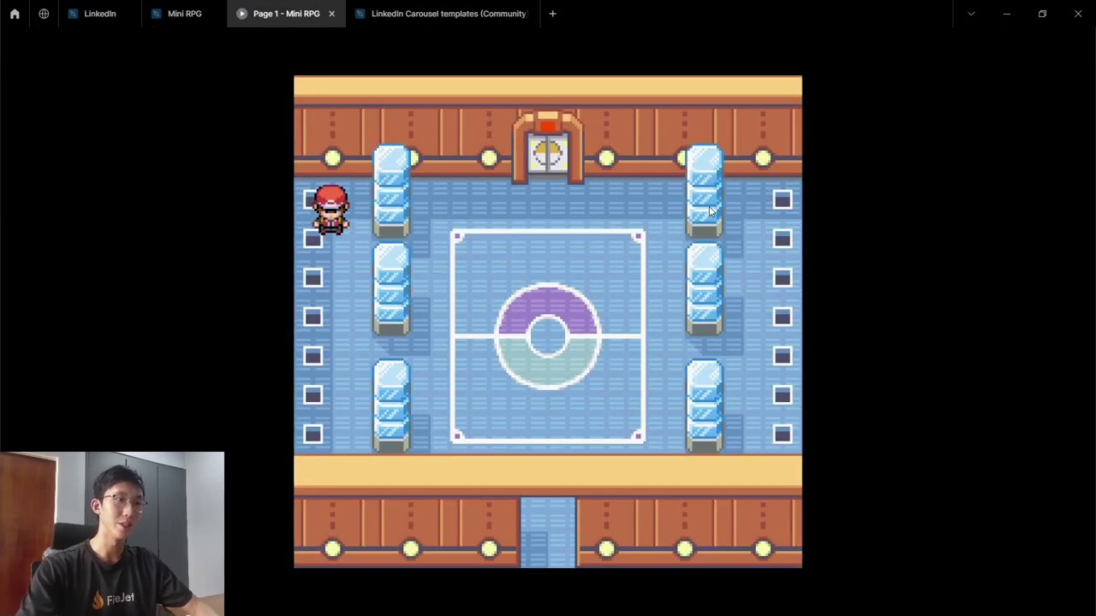
key(Right)
key(Down)
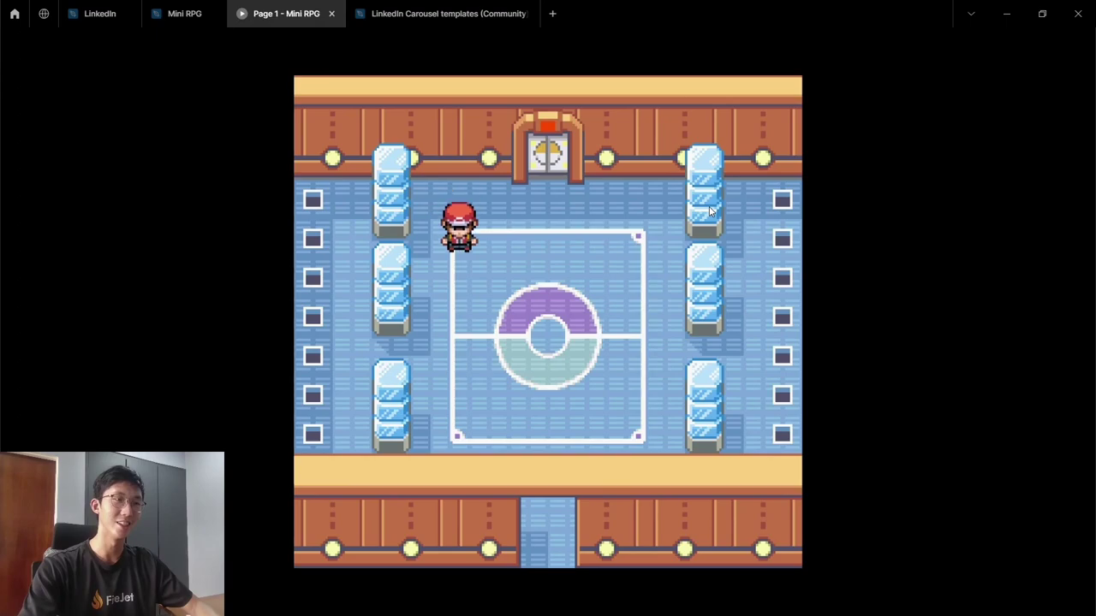